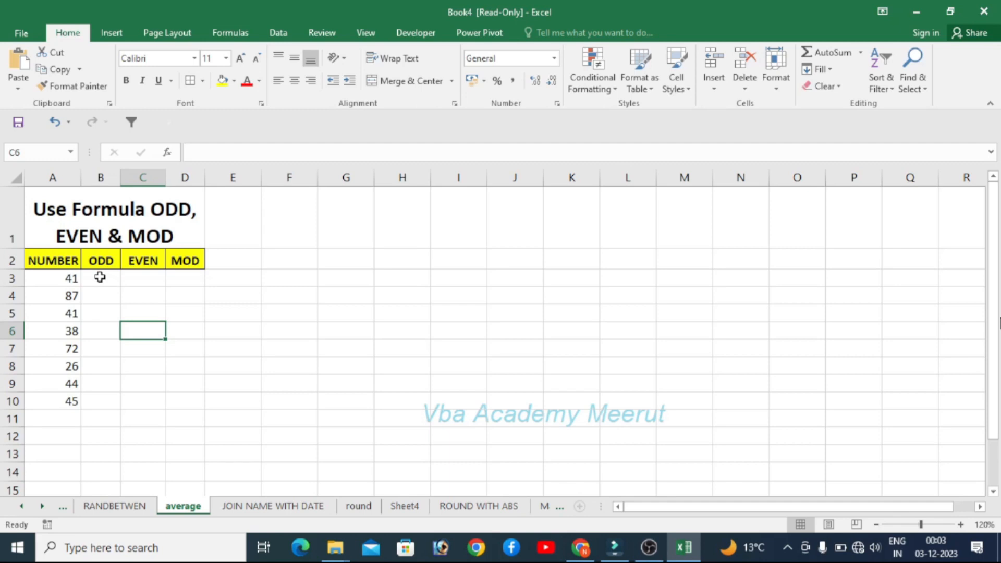
- Enter =ODD(A3) in B3 and fill it down the ODD column to row 10
click(100, 277)
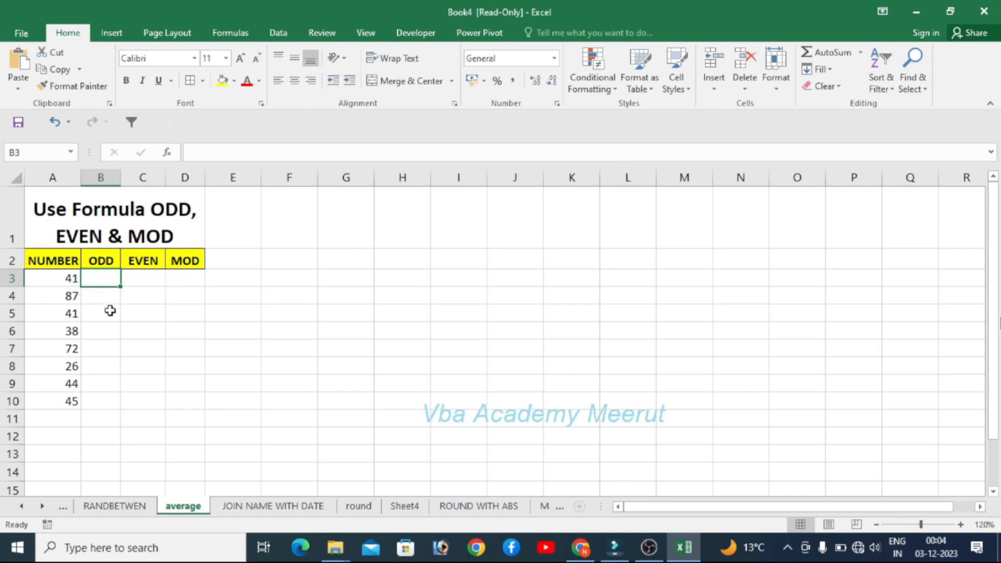
text(=ODD()
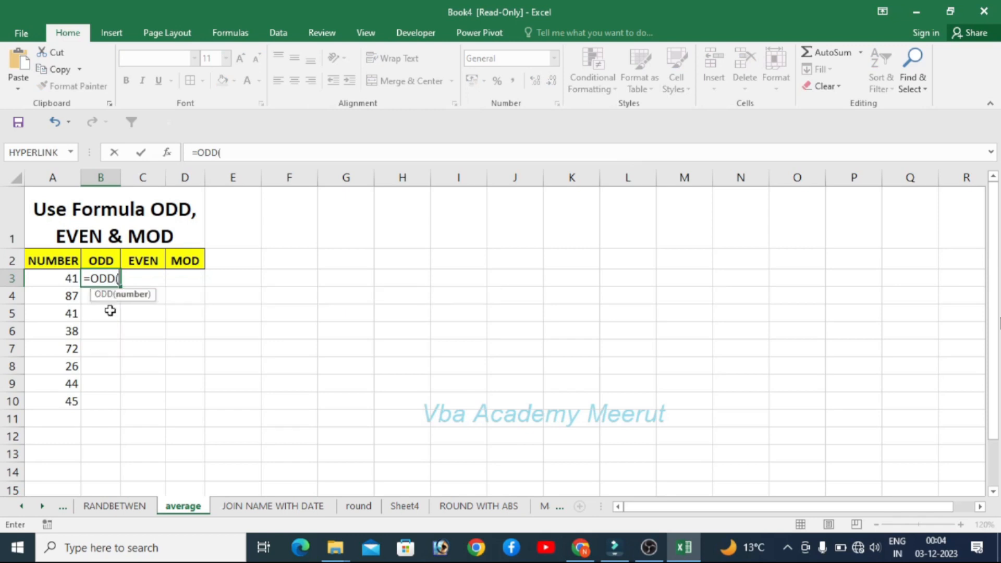
key(Left)
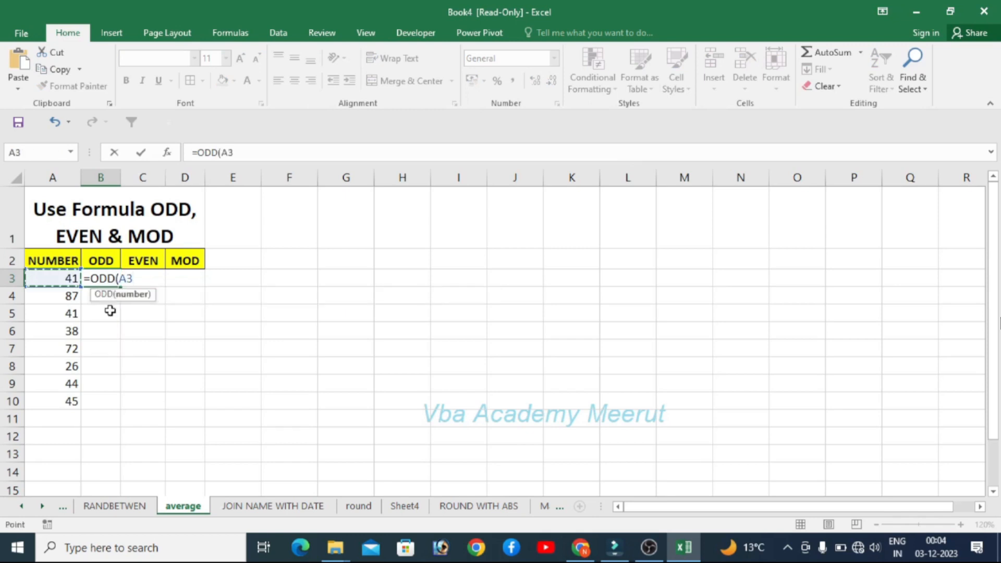
text())
key(Return)
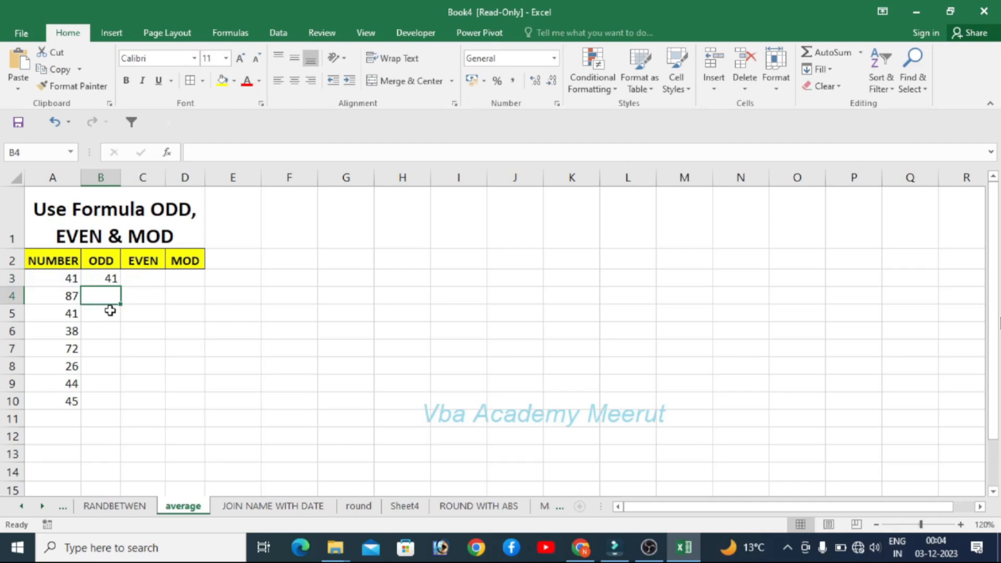
click(111, 279)
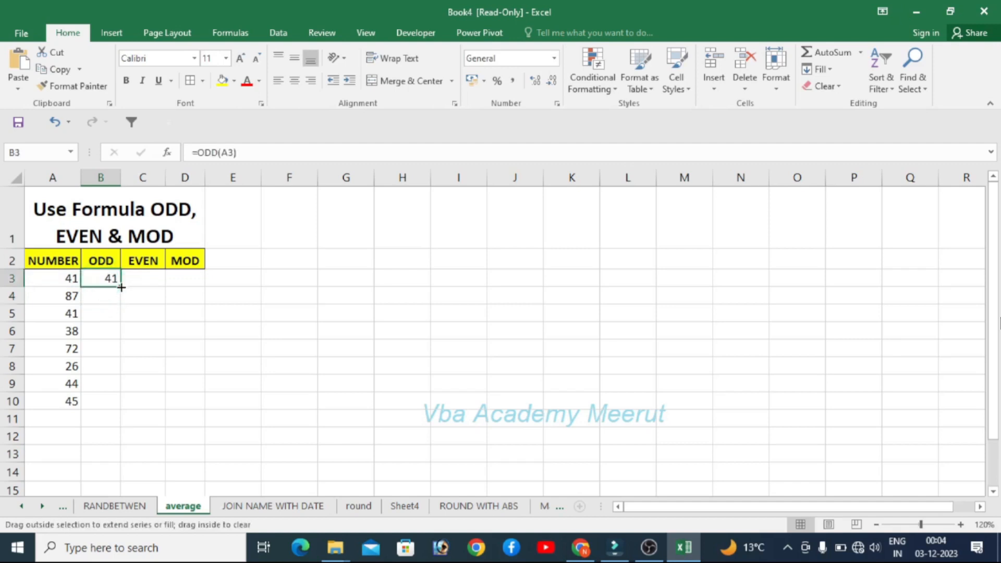
double_click(120, 287)
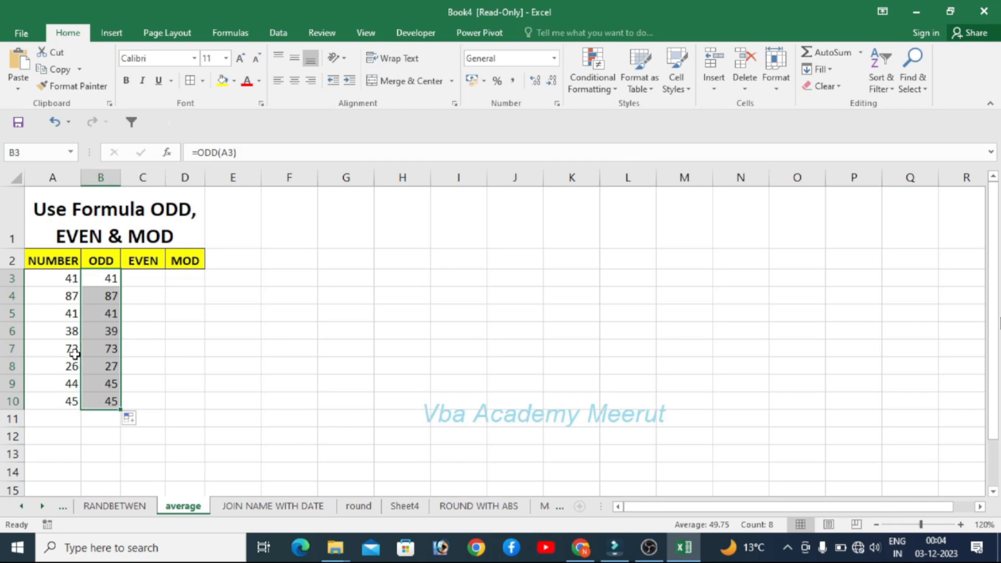
click(149, 326)
- Enter =EVEN(A3) in C3 and fill it down the EVEN column to row 10
click(151, 276)
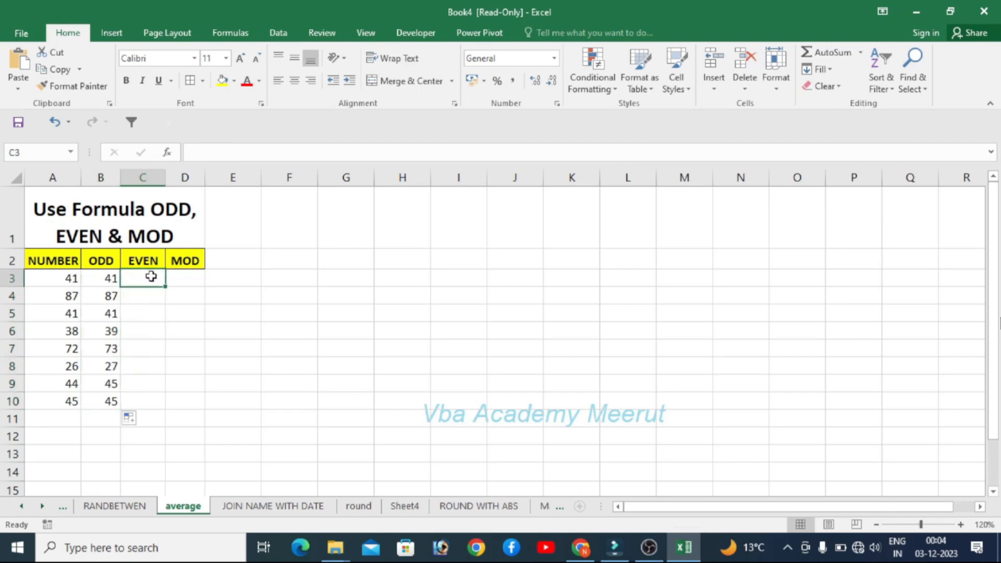
text(=)
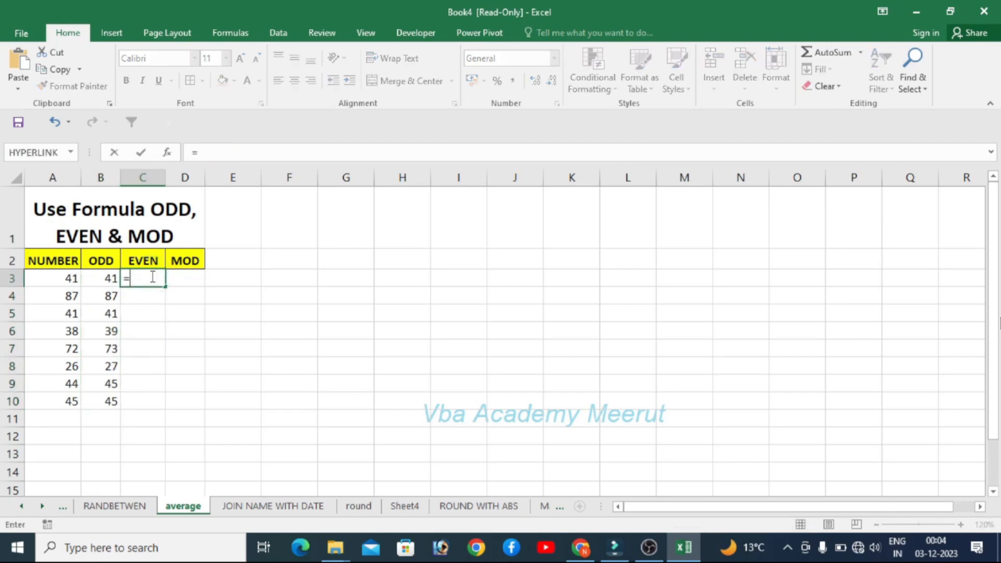
text(EVE)
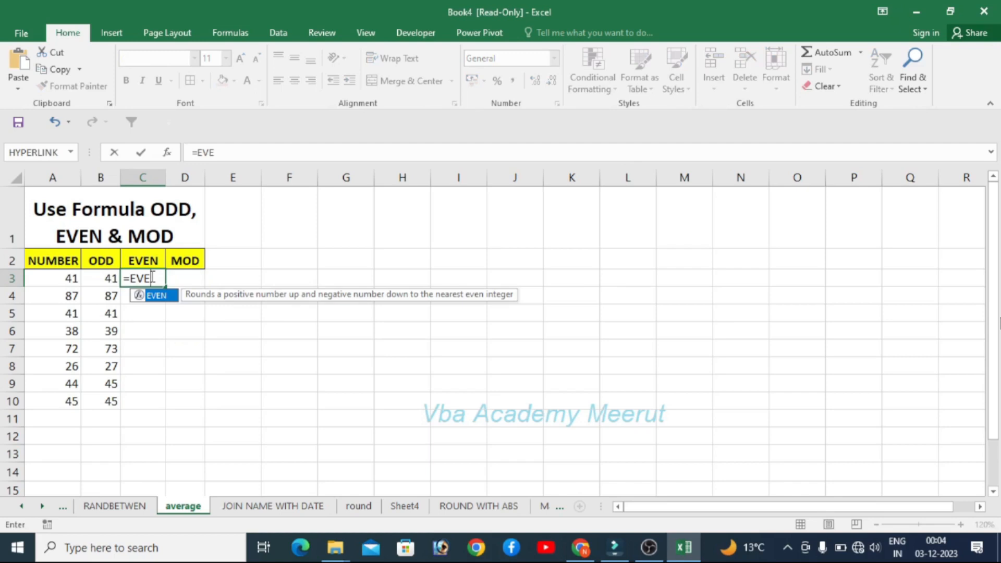
text(N()
key(Left)
key(Left)
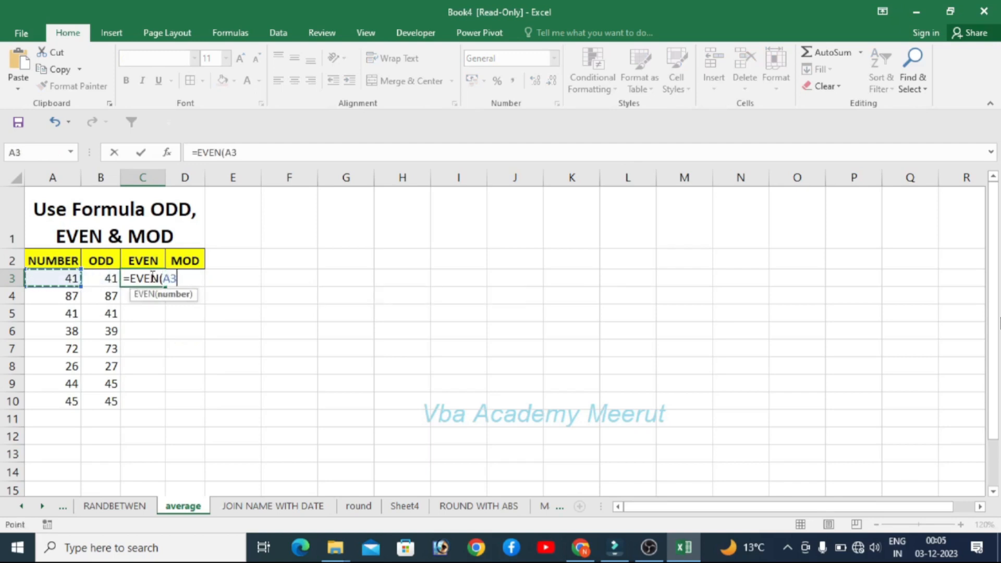
text())
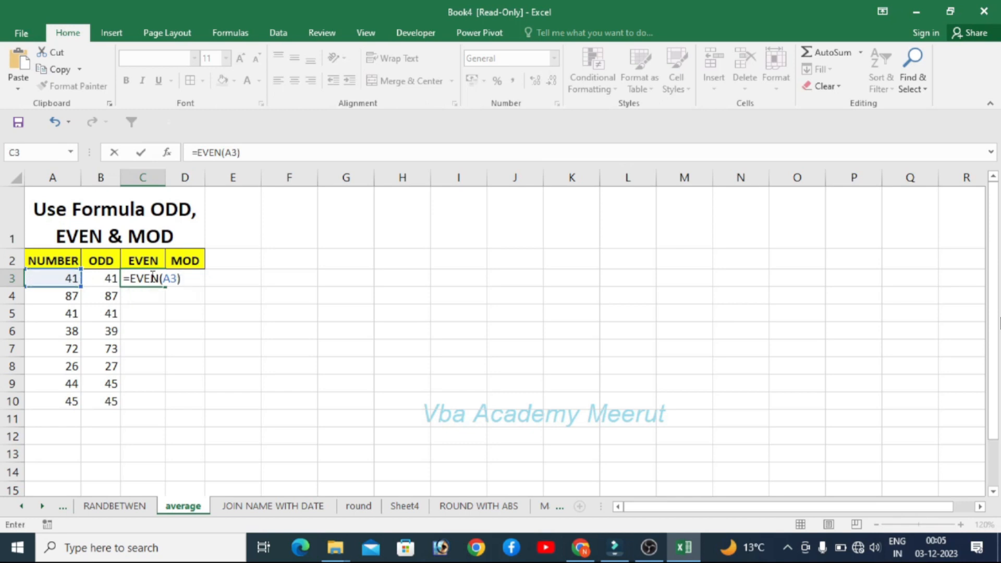
key(Return)
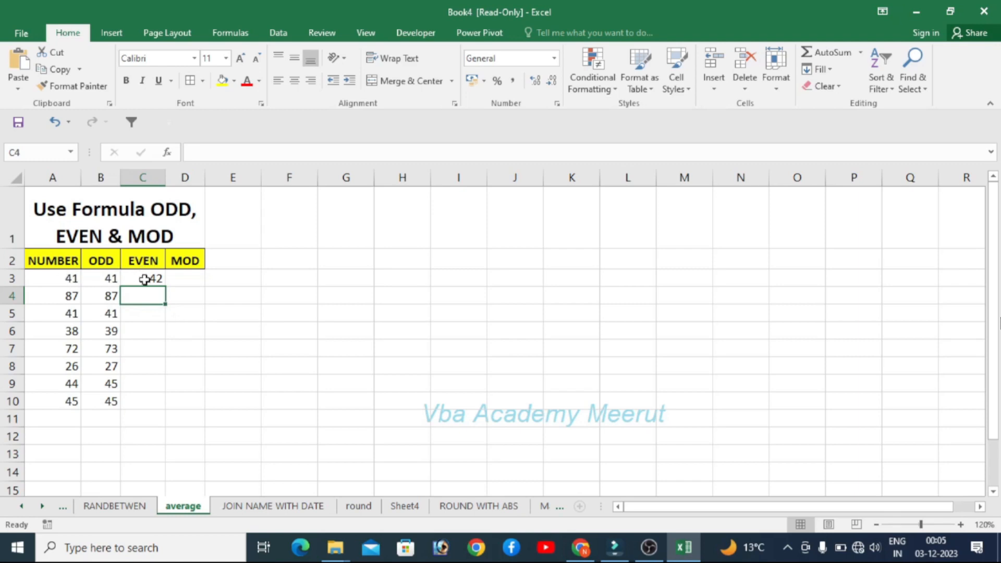
click(144, 280)
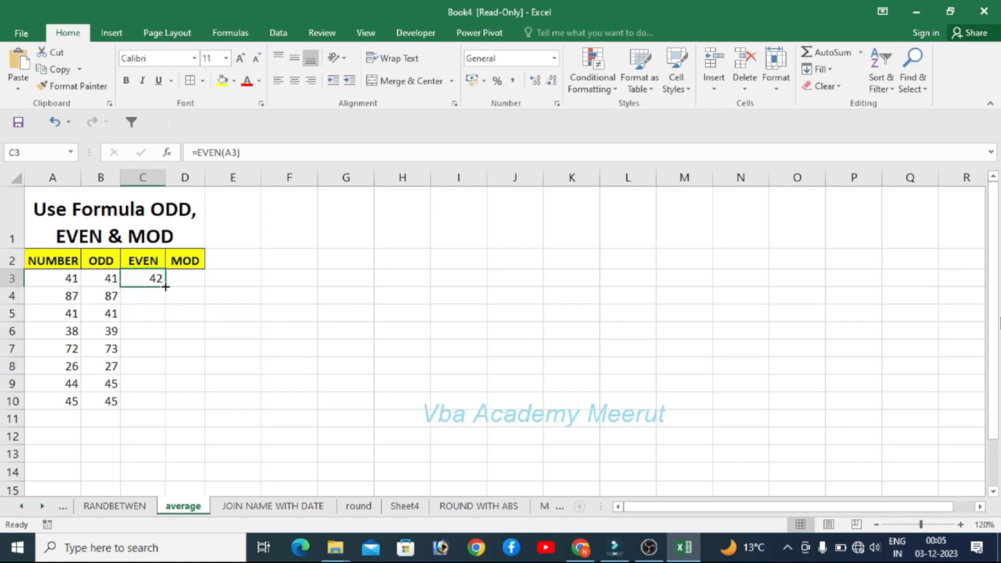
double_click(165, 286)
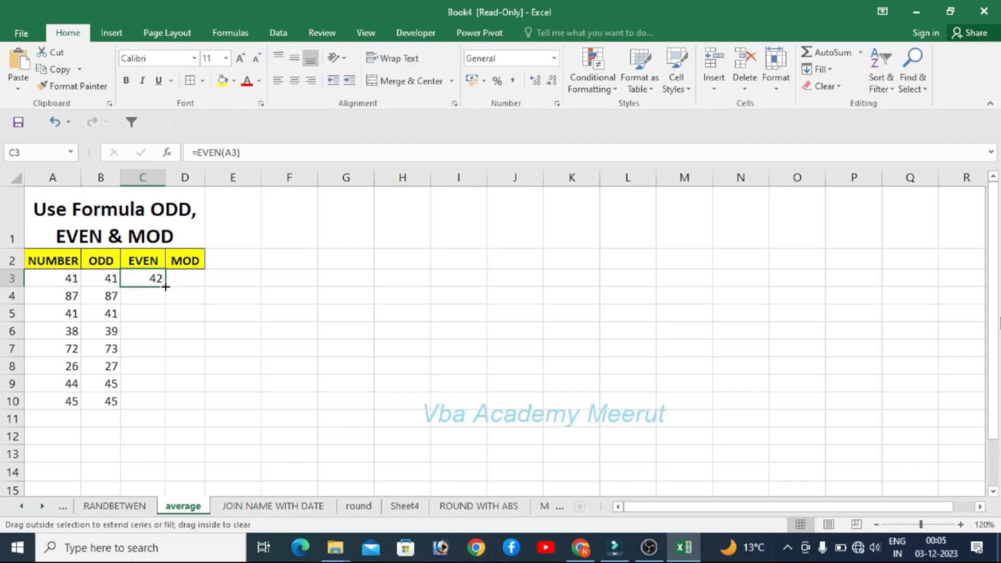
click(225, 352)
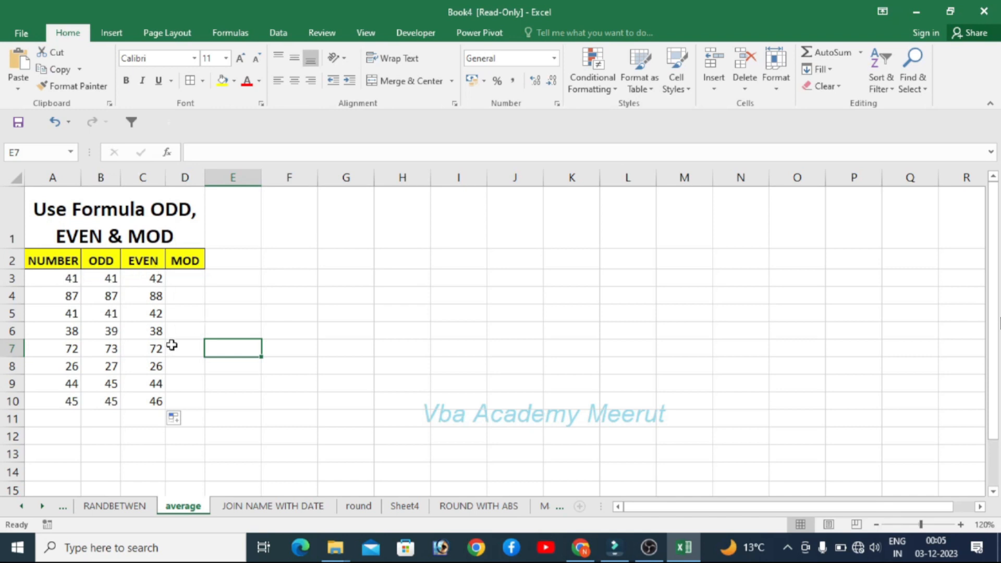
- Enter =MOD(A3,5) in D3 and fill it down the MOD column to row 10
click(190, 280)
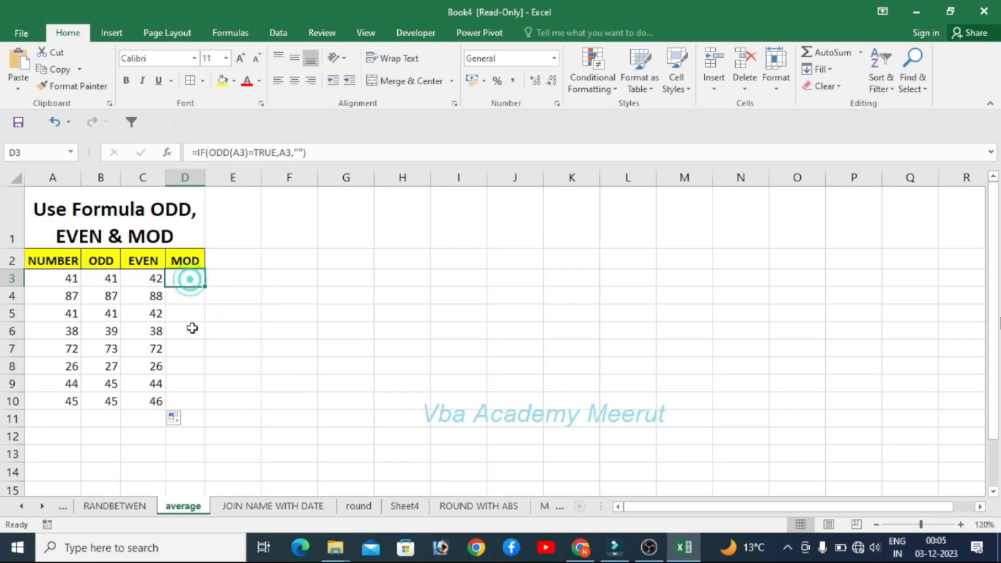
text(=MOD()
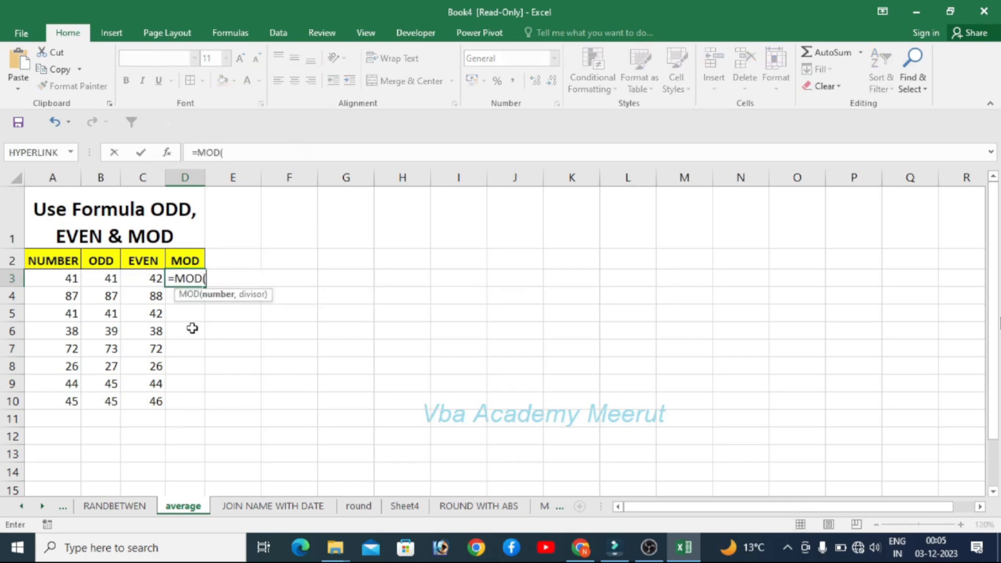
key(Left)
key(Left)
key(Left)
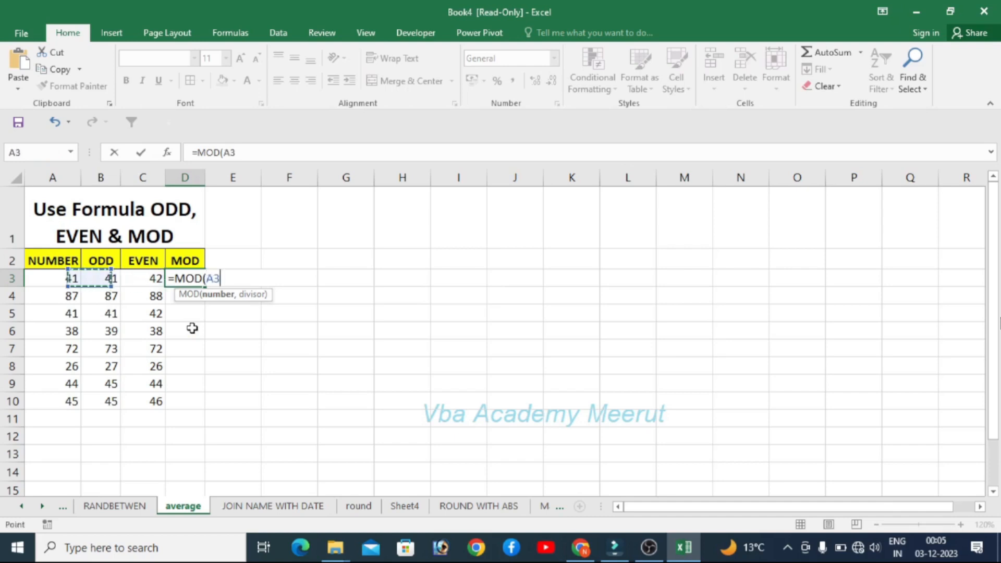
text(,)
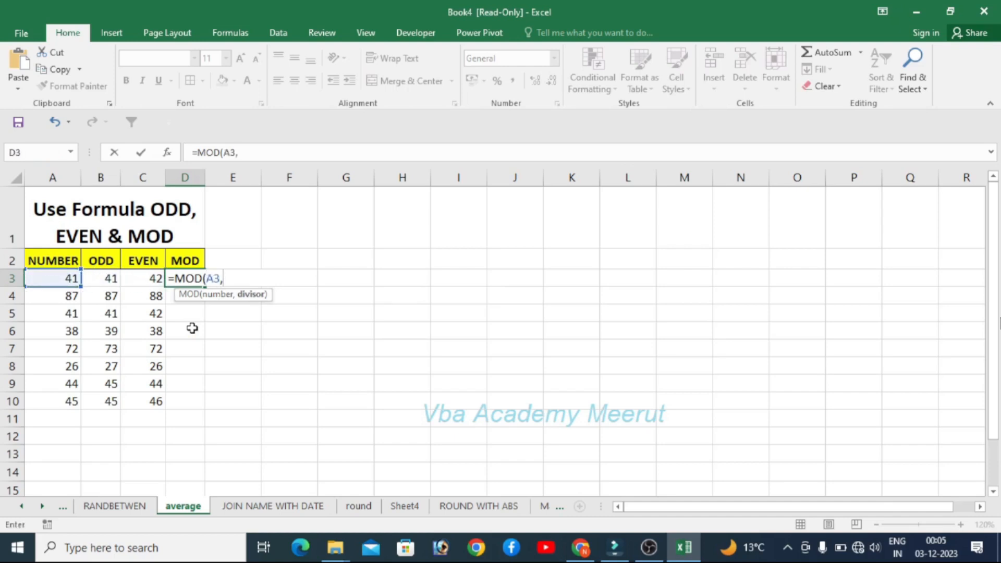
text(5))
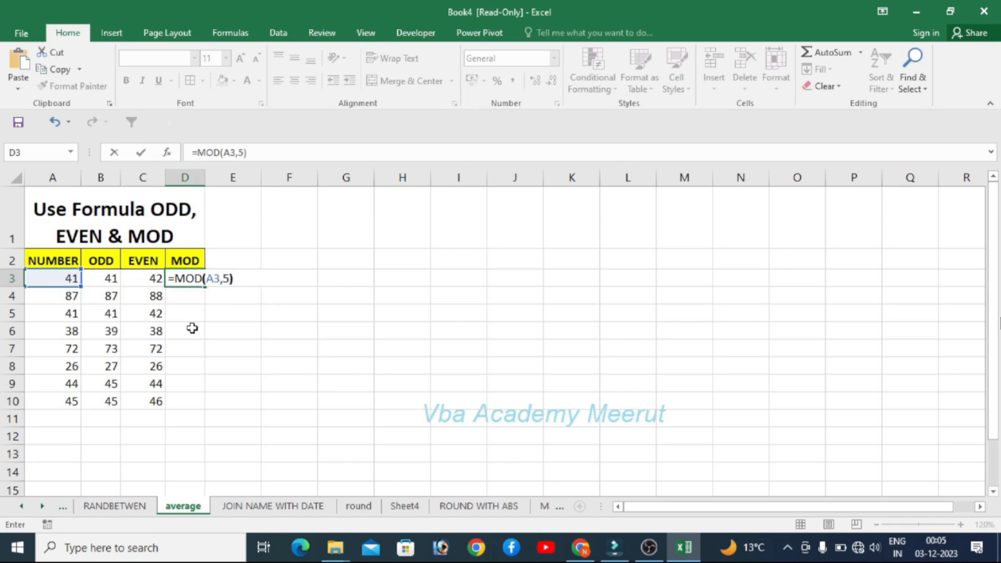
key(Return)
click(191, 274)
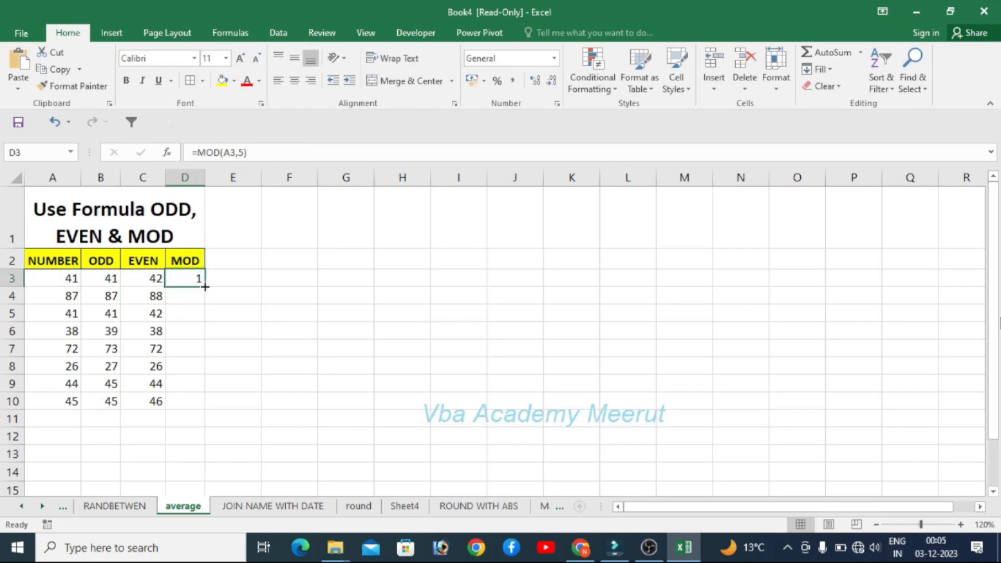
drag(205, 287, 203, 404)
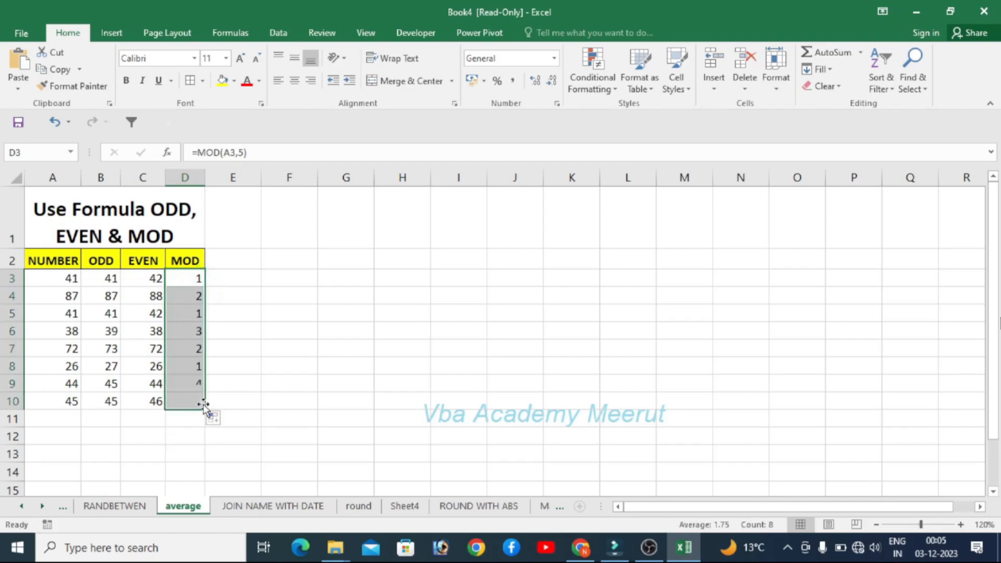
click(252, 345)
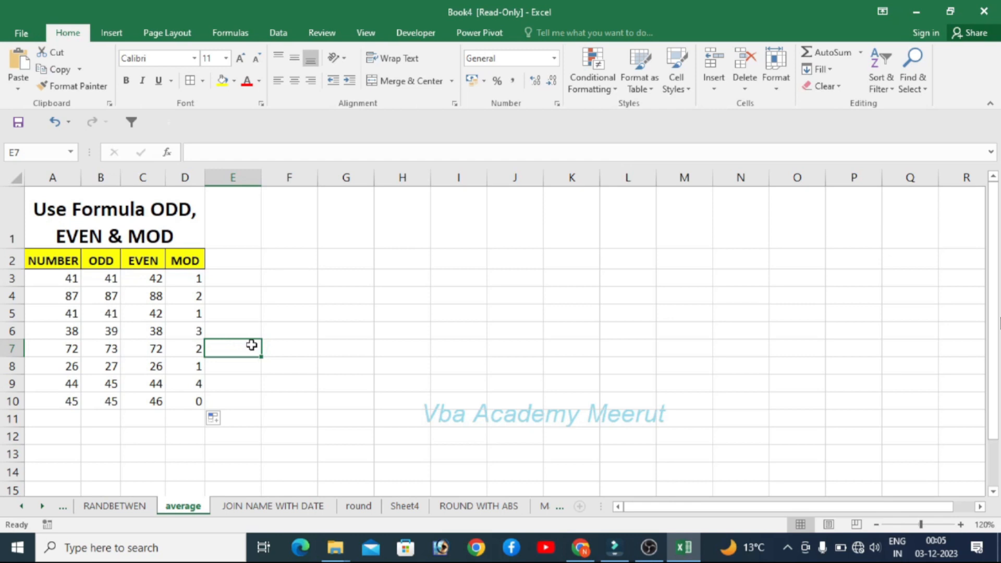
- Clear the headers and formulas in B2:D10
click(95, 259)
key(shift+Right)
key(shift+Right)
key(shift+Down)
key(shift+Down)
key(shift+Down)
key(shift+Down)
key(shift+Down)
key(shift+Down)
key(shift+Down)
key(shift+Down)
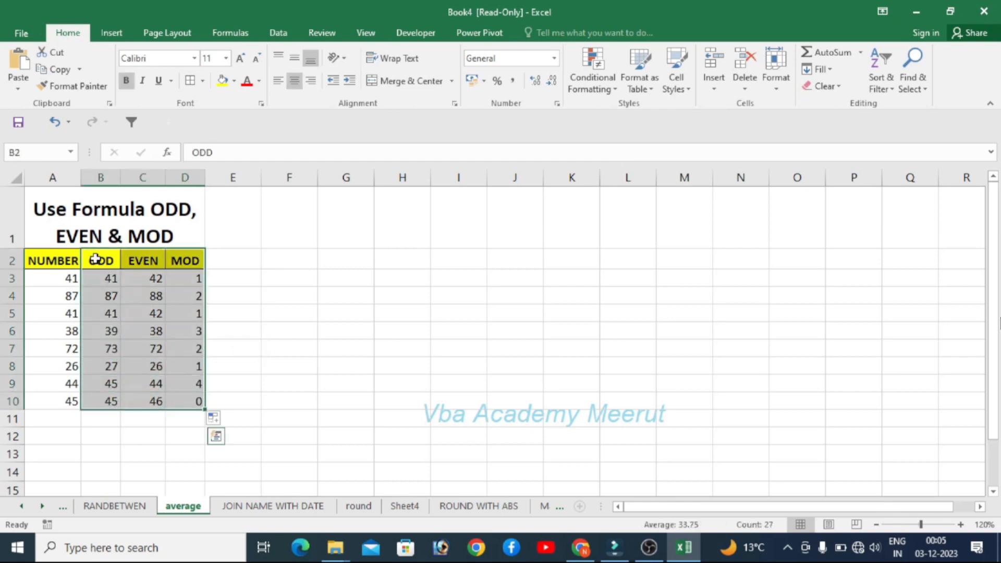
key(Delete)
click(95, 259)
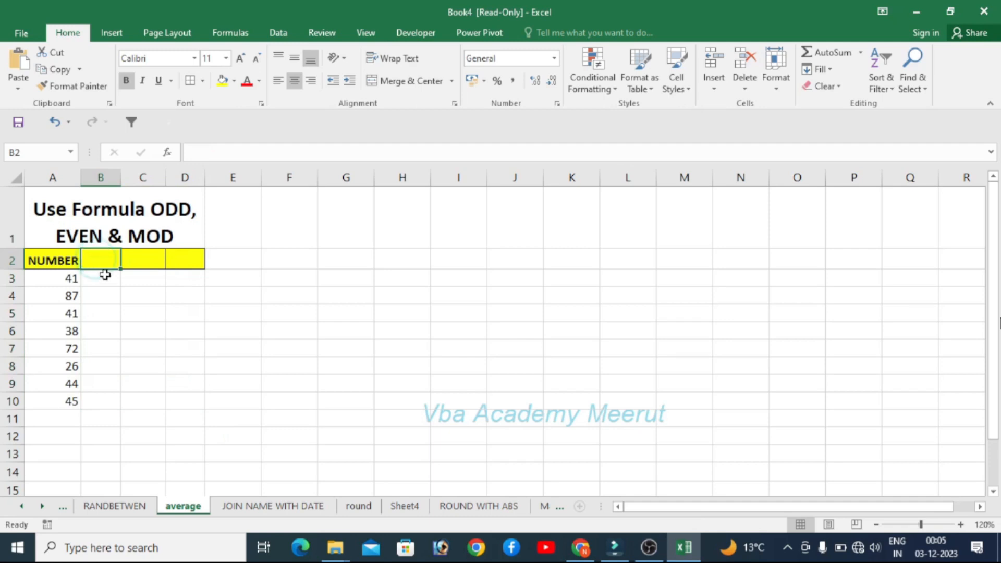
- Enter =ISODD(A3) in B3 and fill it down to row 10
click(107, 277)
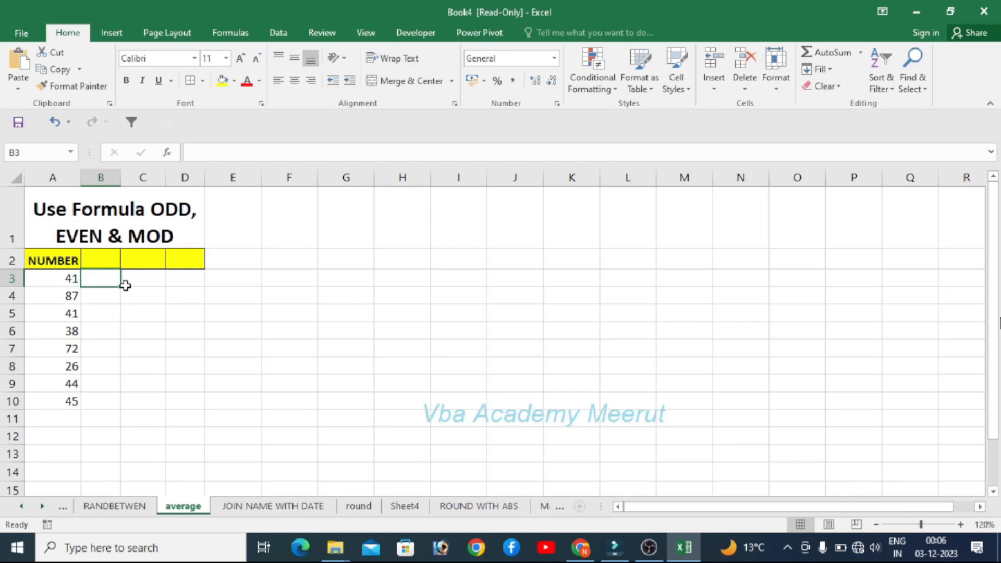
text(=)
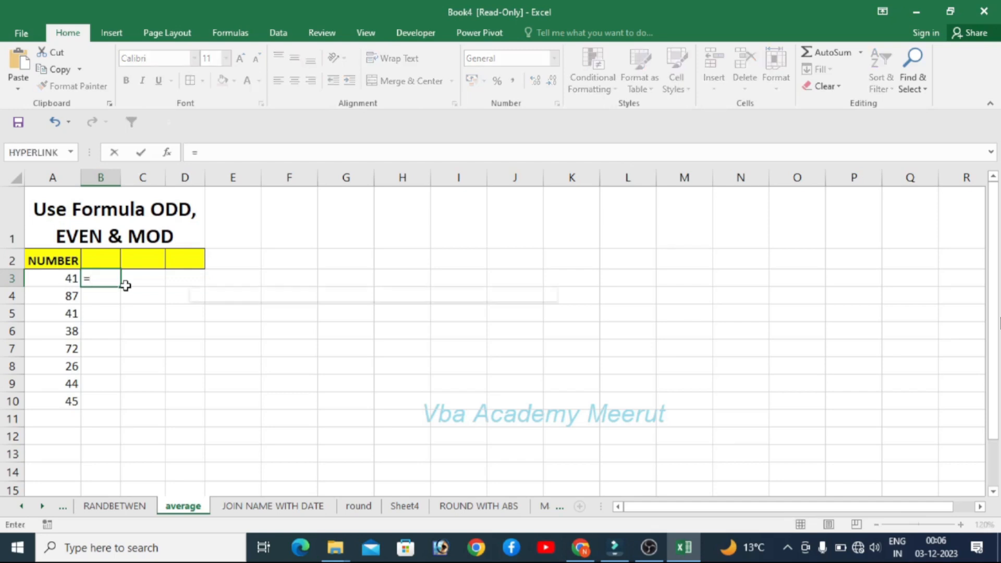
text(ISODD)
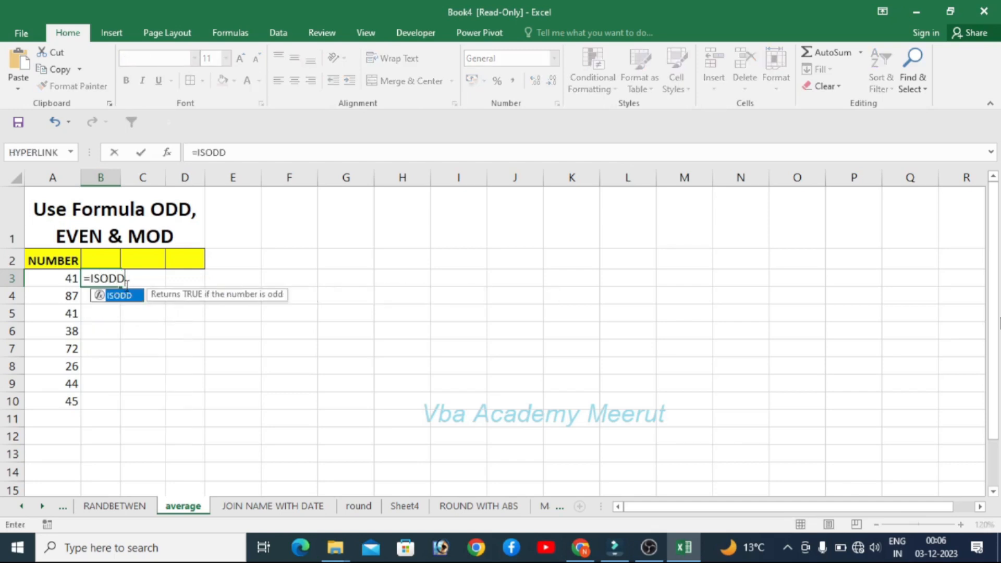
text(()
key(Left)
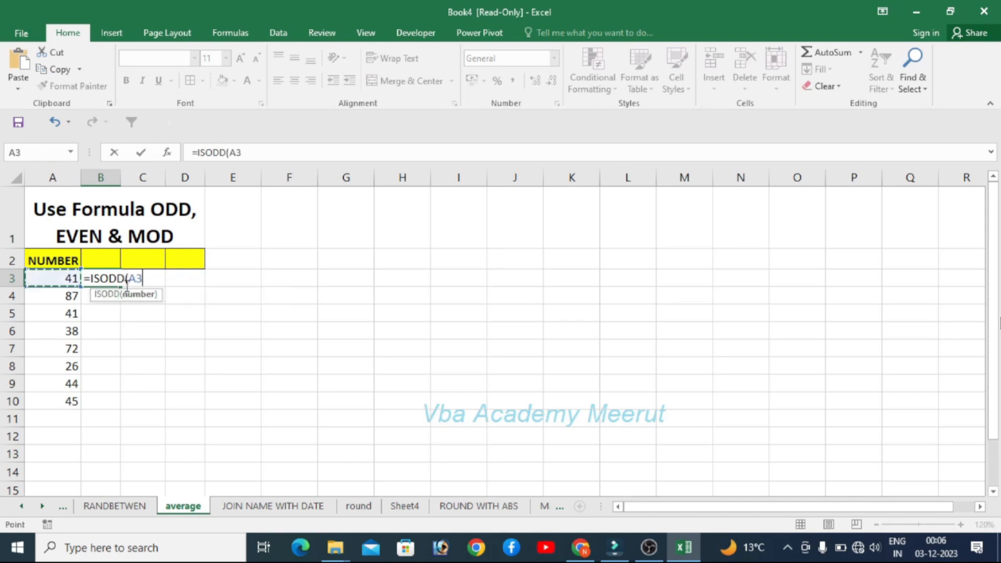
text())
key(Return)
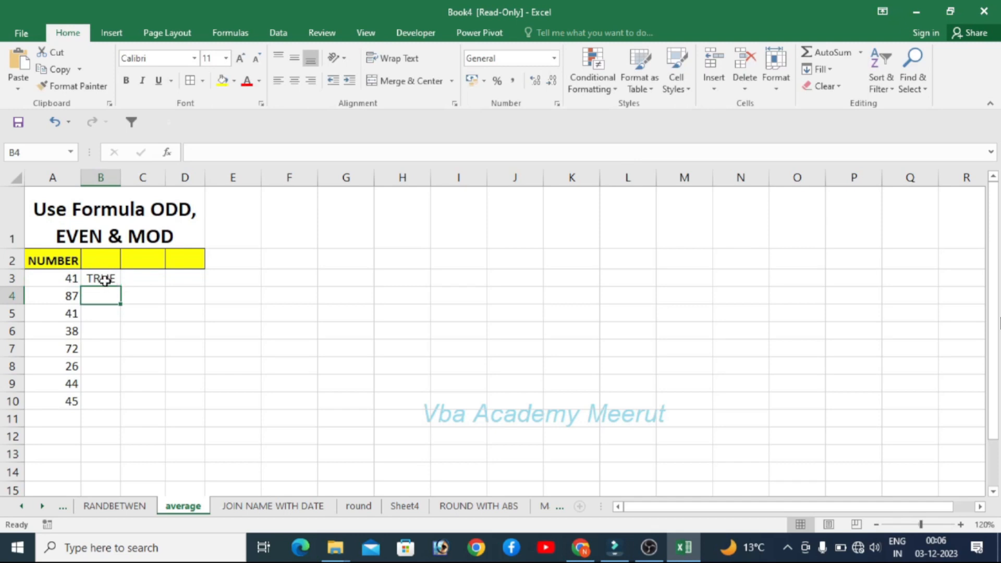
click(105, 280)
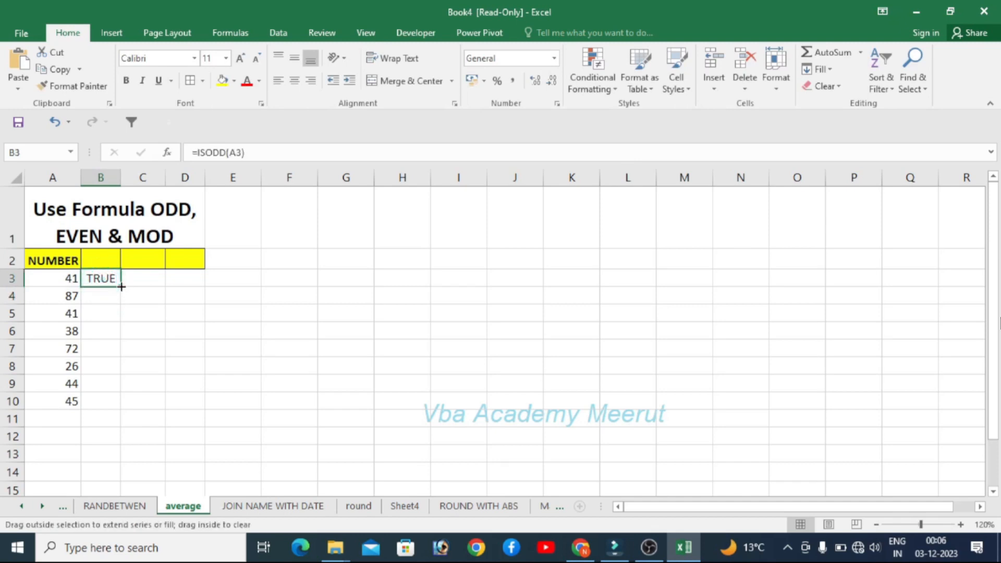
double_click(121, 286)
click(163, 330)
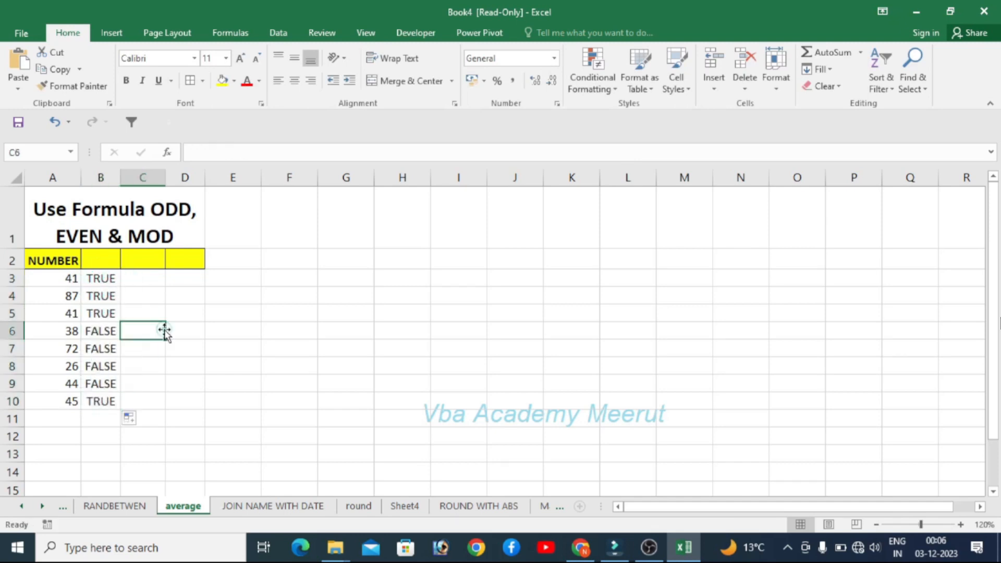
click(103, 276)
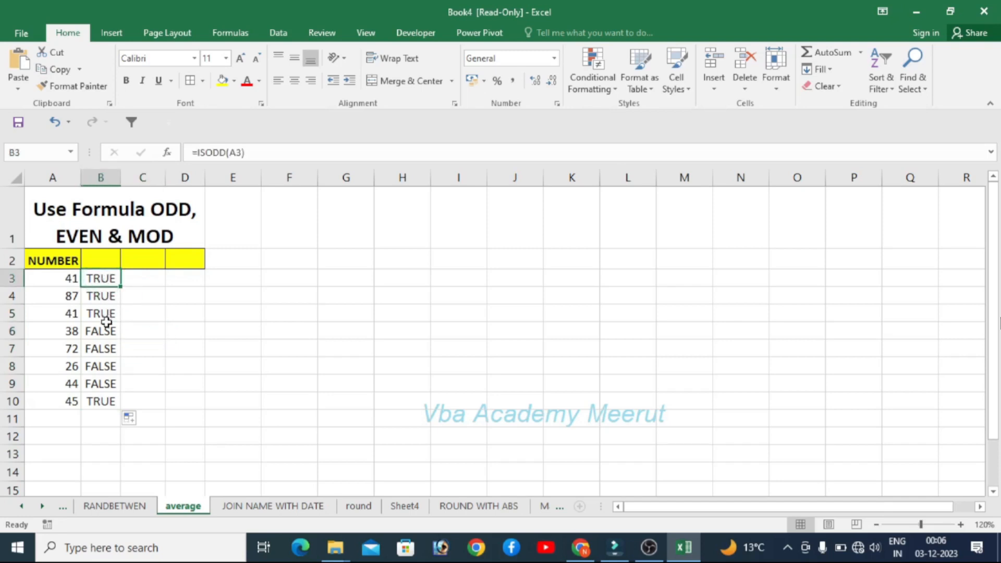
- Enter =IF(B3=TRUE,A3,"") in C3 and fill it down the column to row 10
click(151, 279)
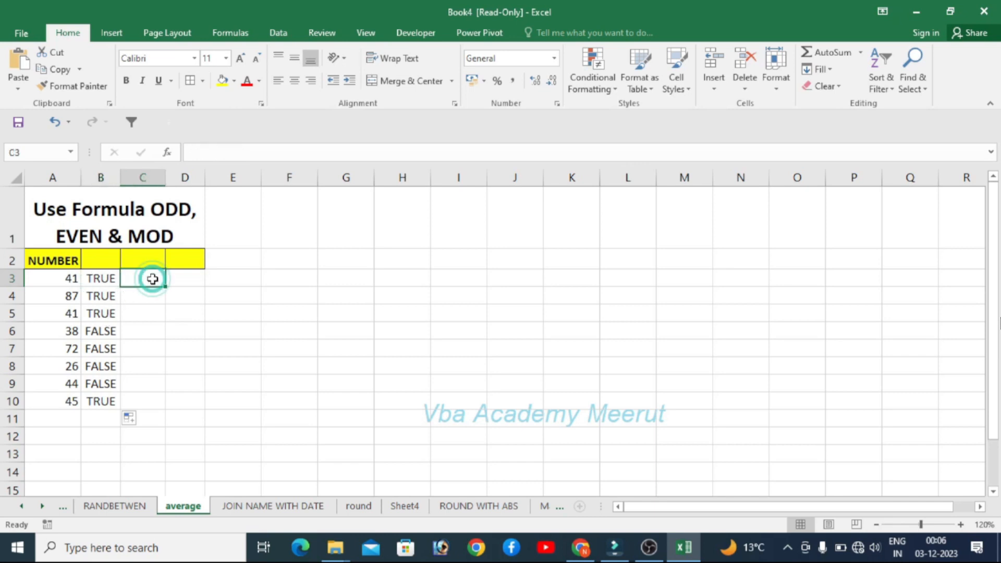
text(=)
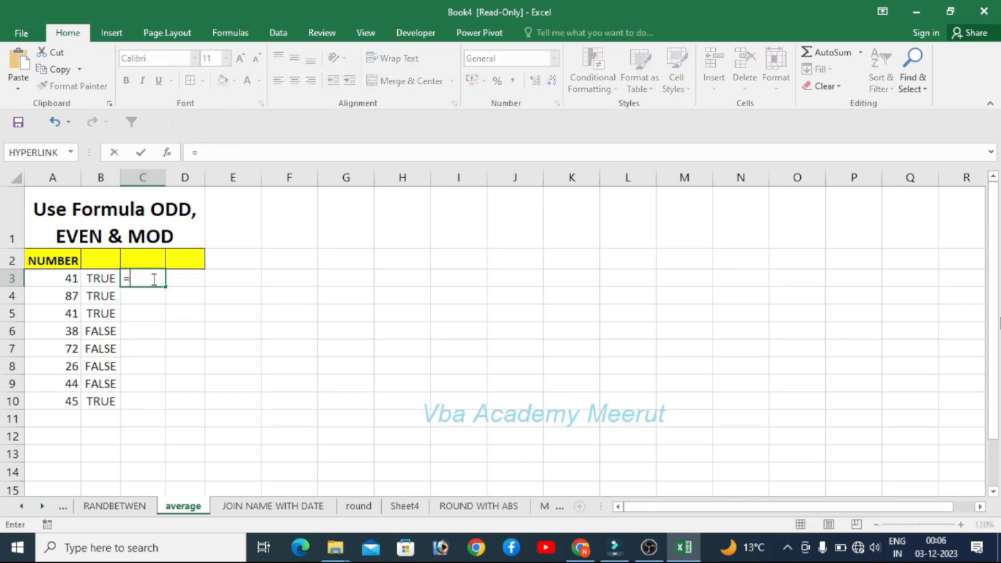
text(lF)
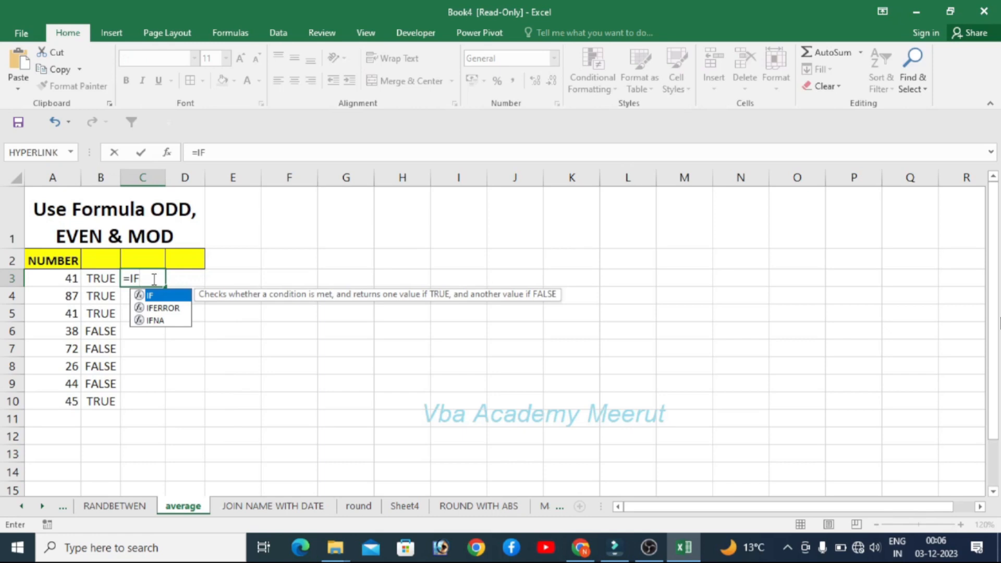
text(()
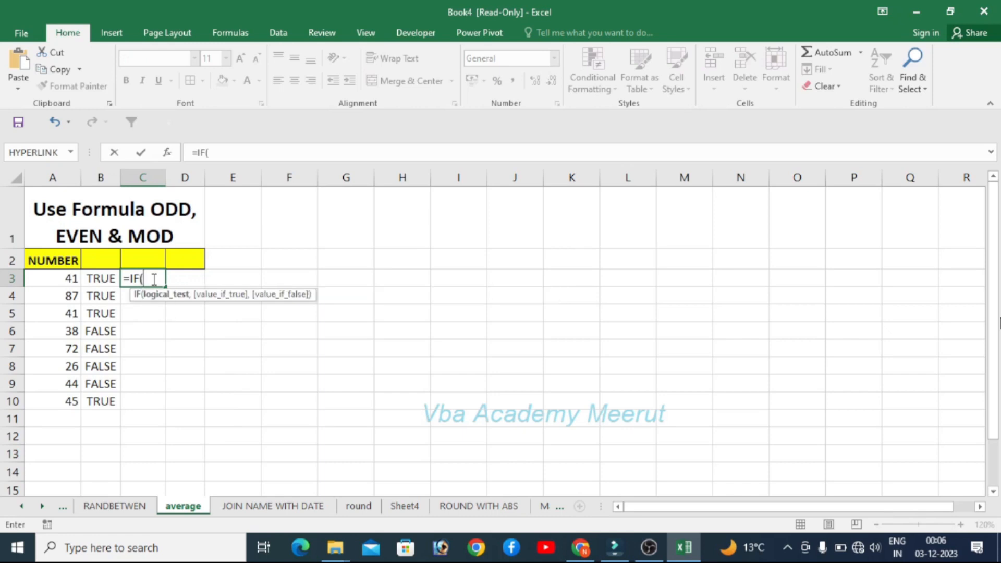
key(Left)
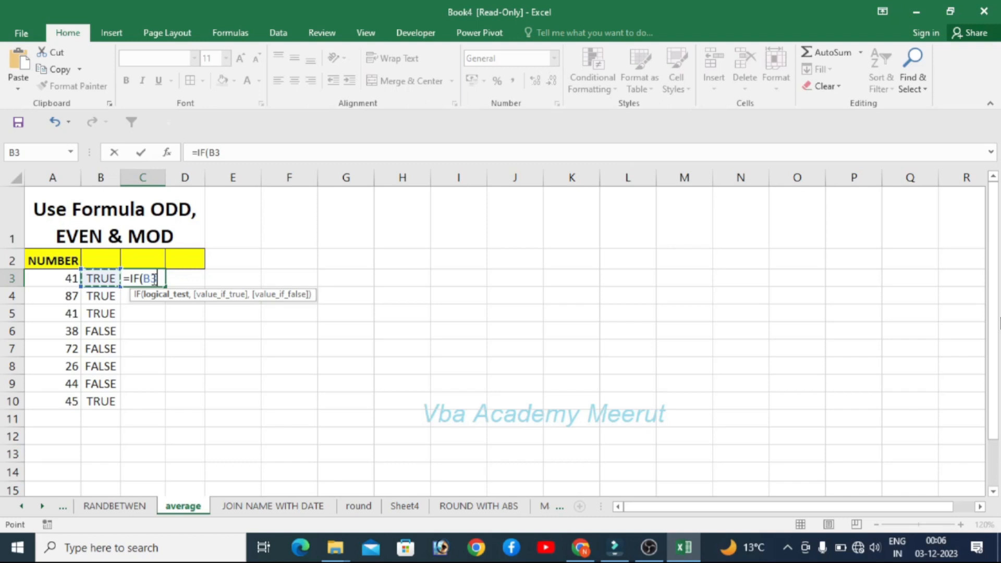
text(=TRUE,)
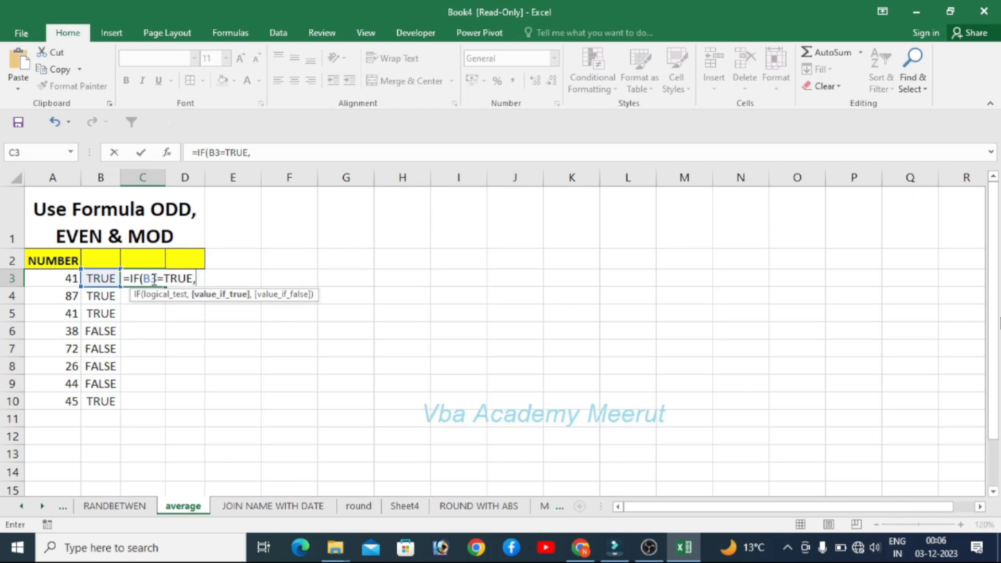
key(Left)
key(Left)
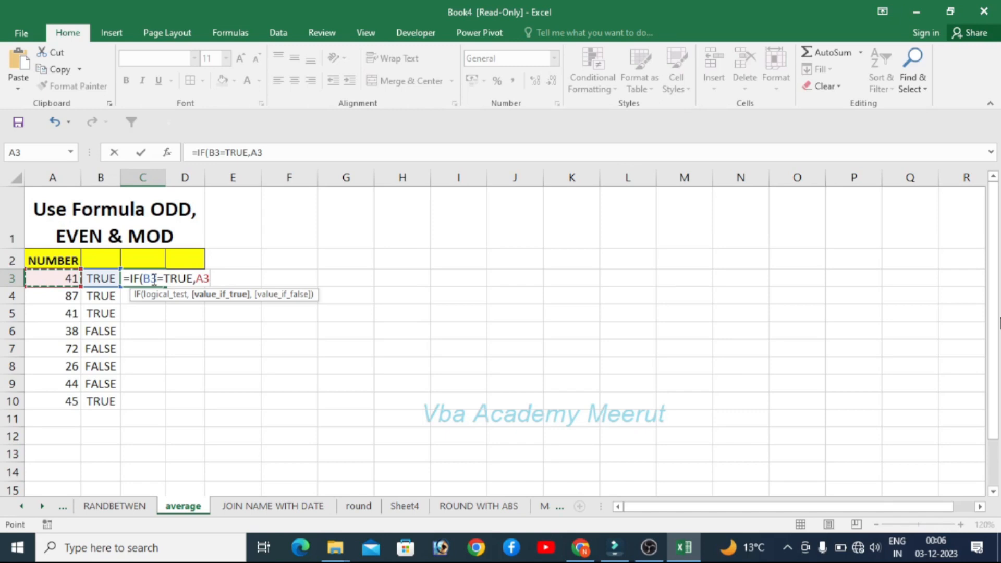
text(,"")
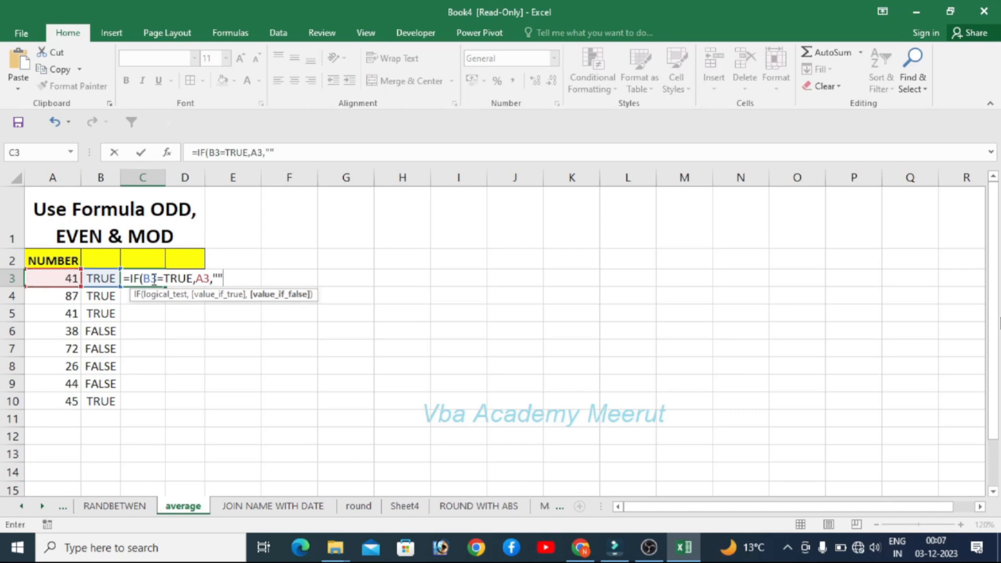
text())
key(Return)
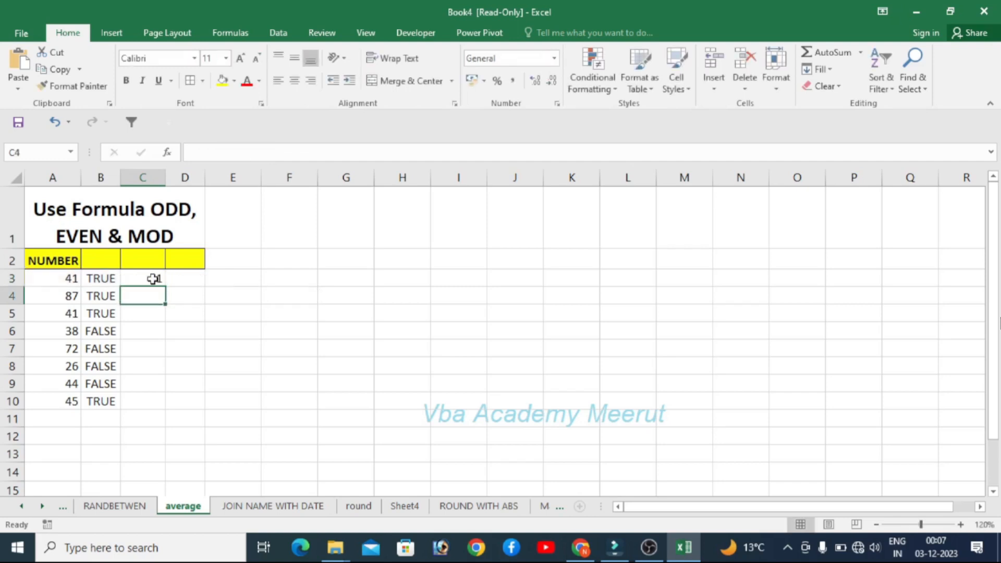
click(153, 279)
double_click(165, 287)
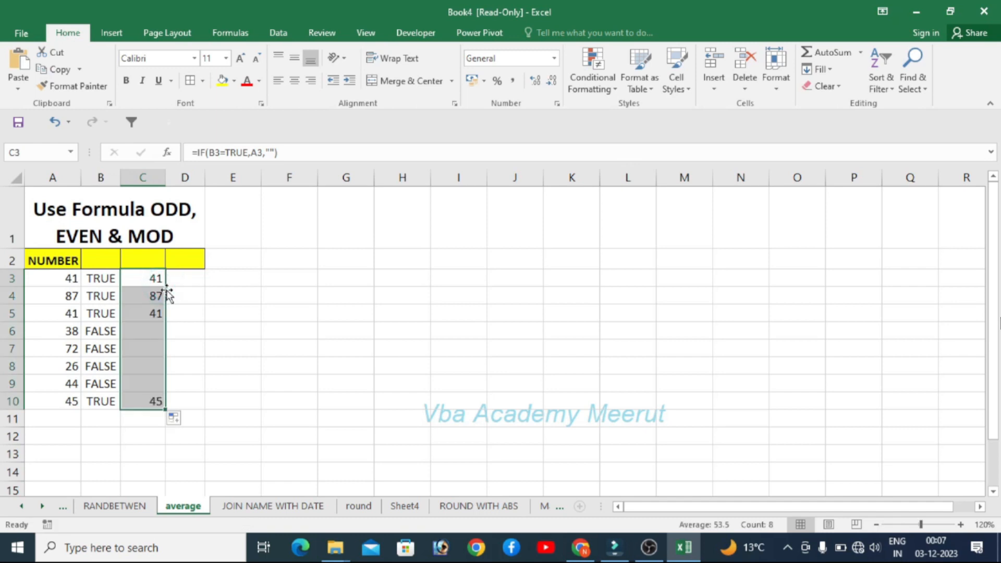
- Total the C3:C10 results with =SUM(C3:C10) in C11
click(107, 280)
click(139, 280)
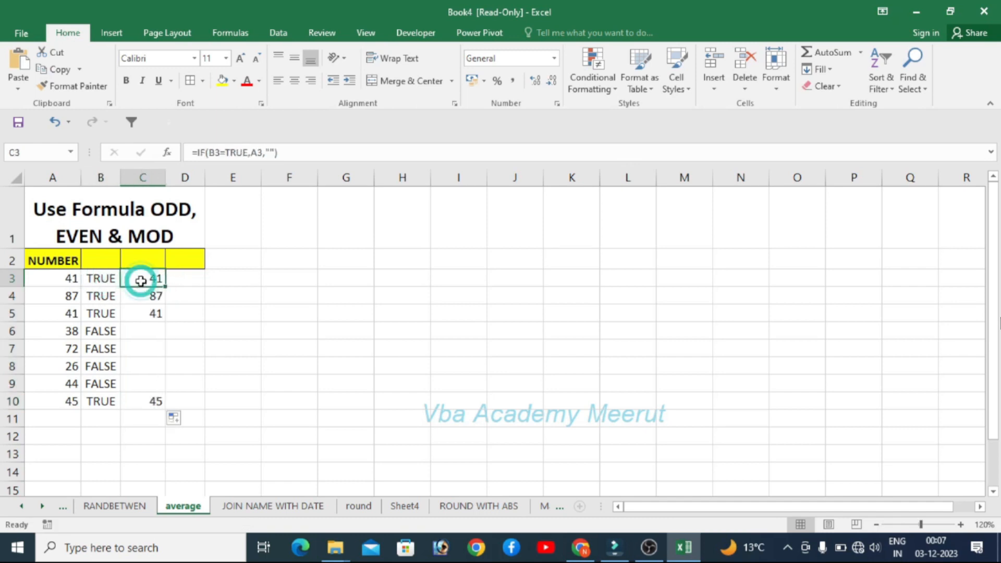
click(134, 422)
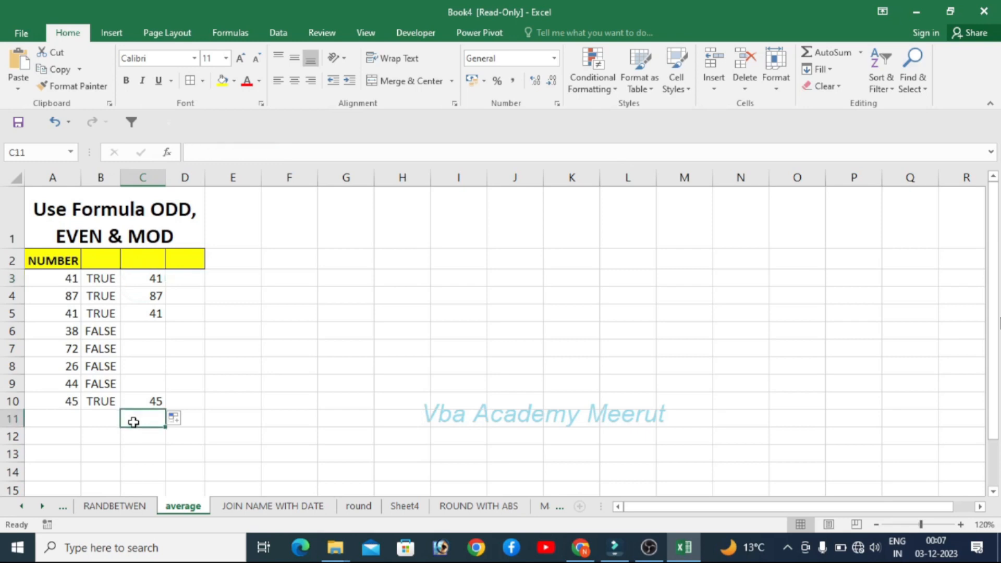
text(=)
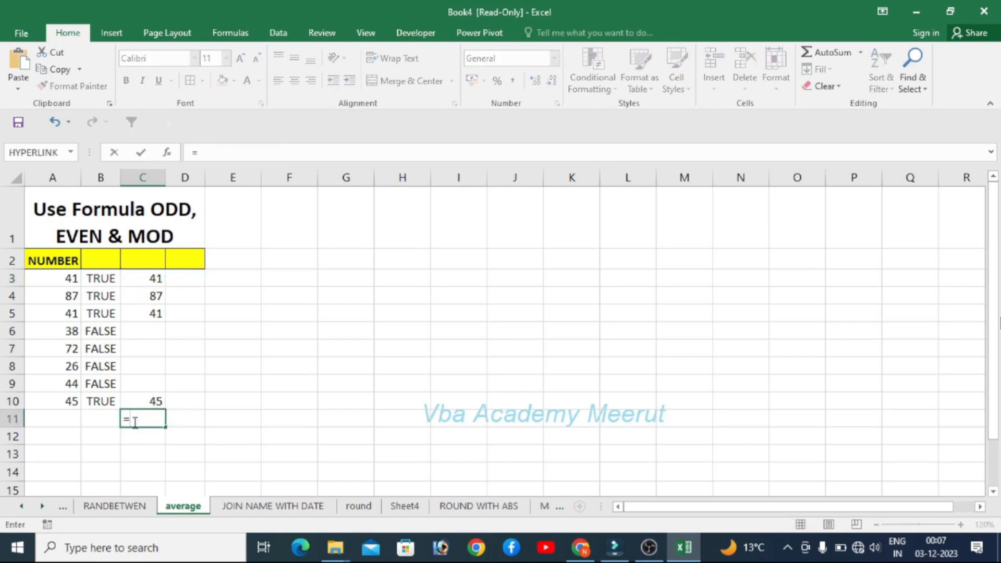
text(SUM)
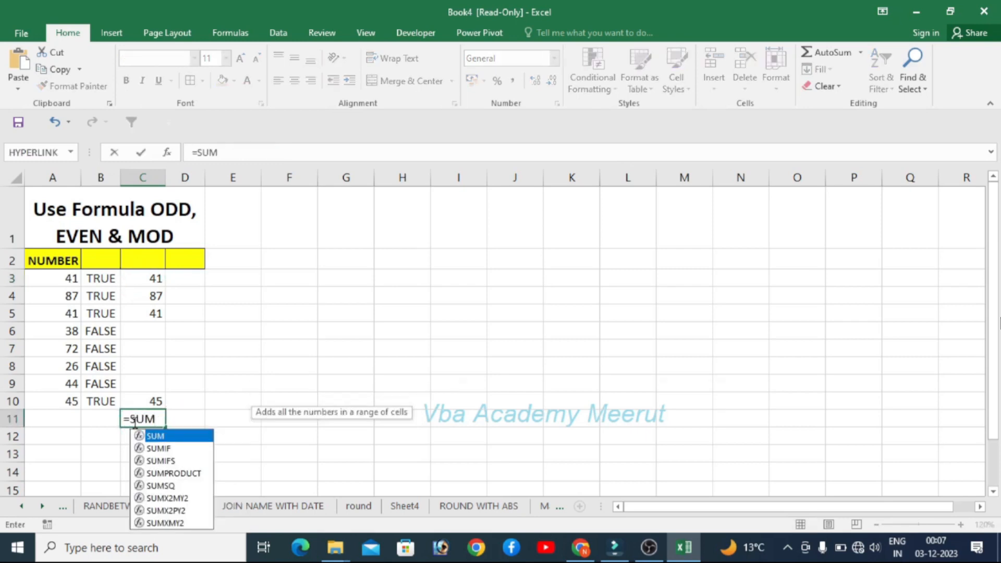
text(()
key(Up)
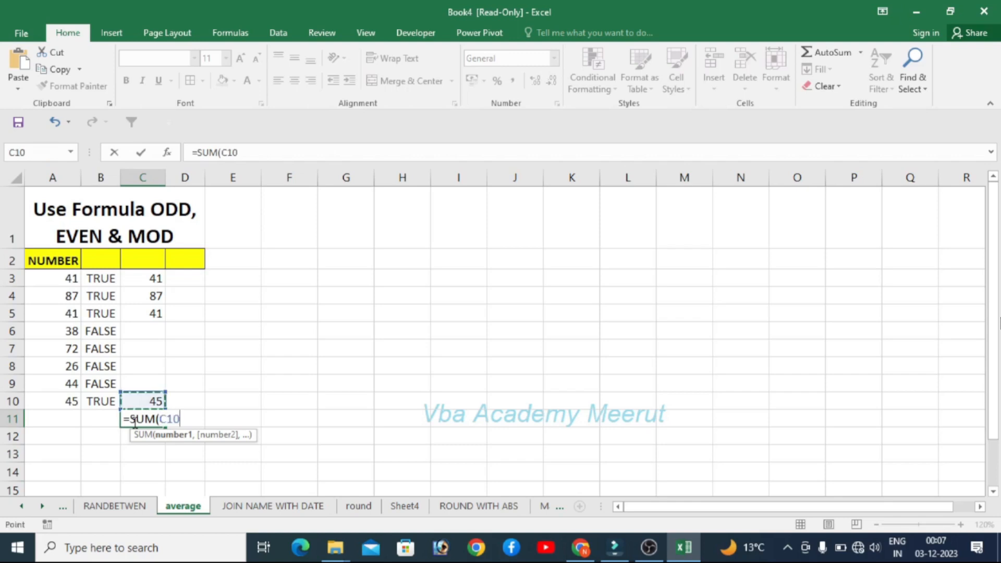
key(shift+Up)
key(shift+Up)
key(shift+Up)
key(shift+Up)
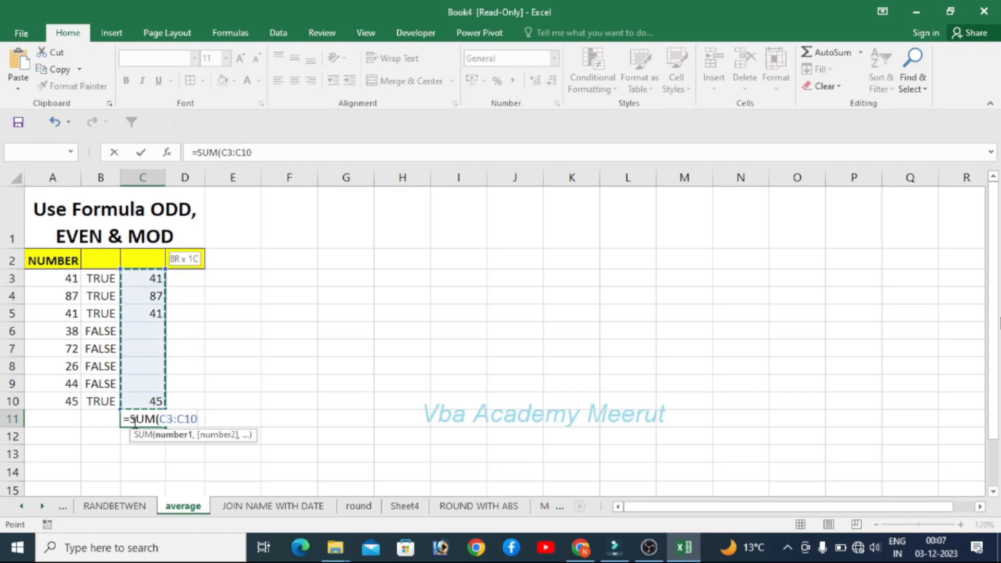
text())
key(Return)
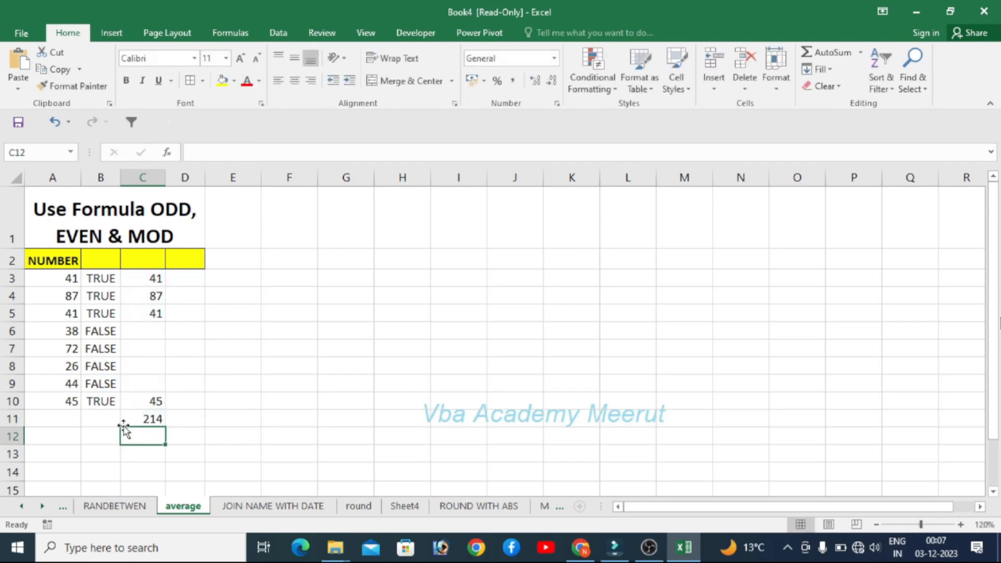
- Clear the IF formulas and the total from C3:C11
click(94, 304)
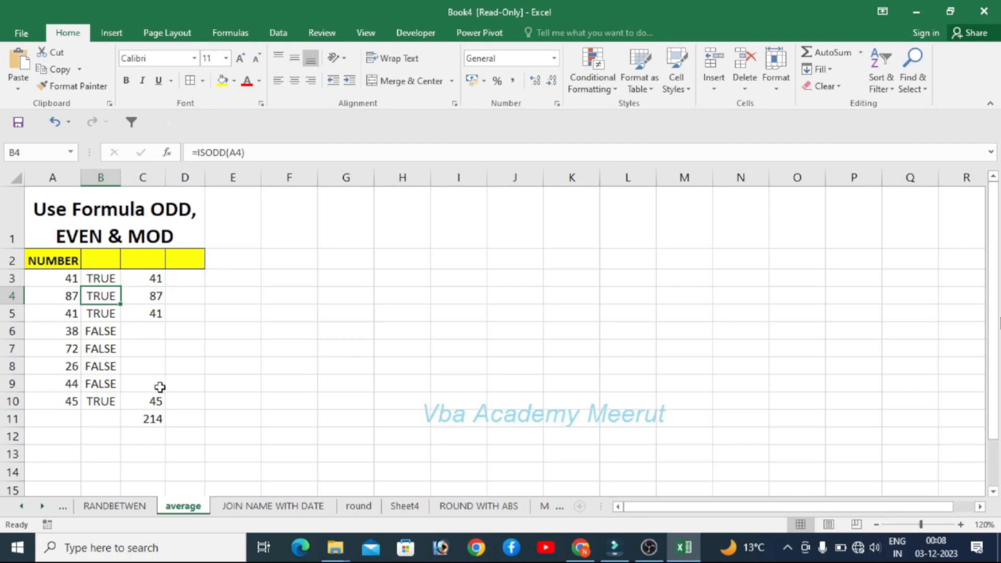
click(156, 277)
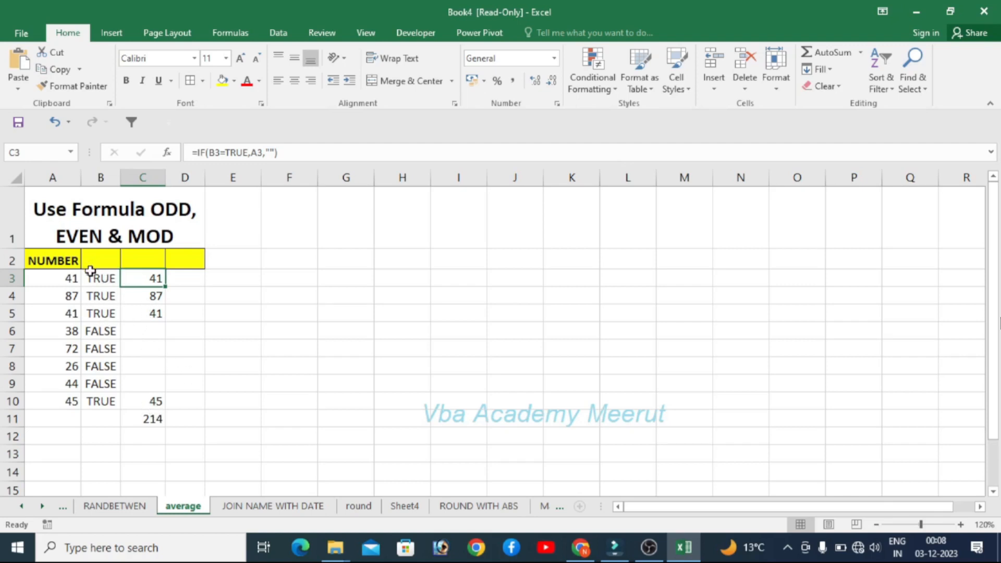
drag(134, 282, 135, 285)
key(shift+Down)
key(shift+Down)
key(shift+Down)
key(shift+Down)
key(shift+Down)
key(shift+Down)
key(shift+Down)
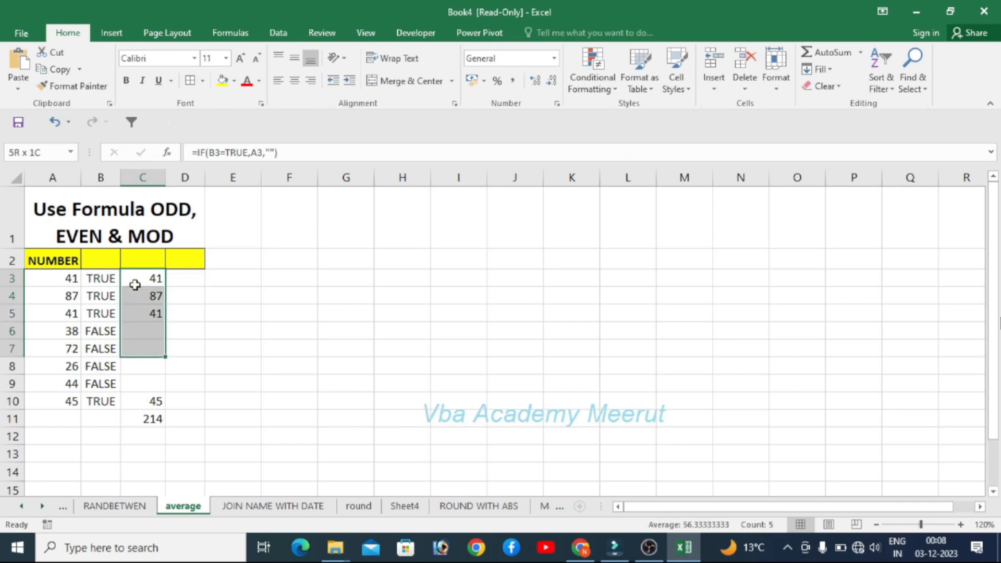
key(Delete)
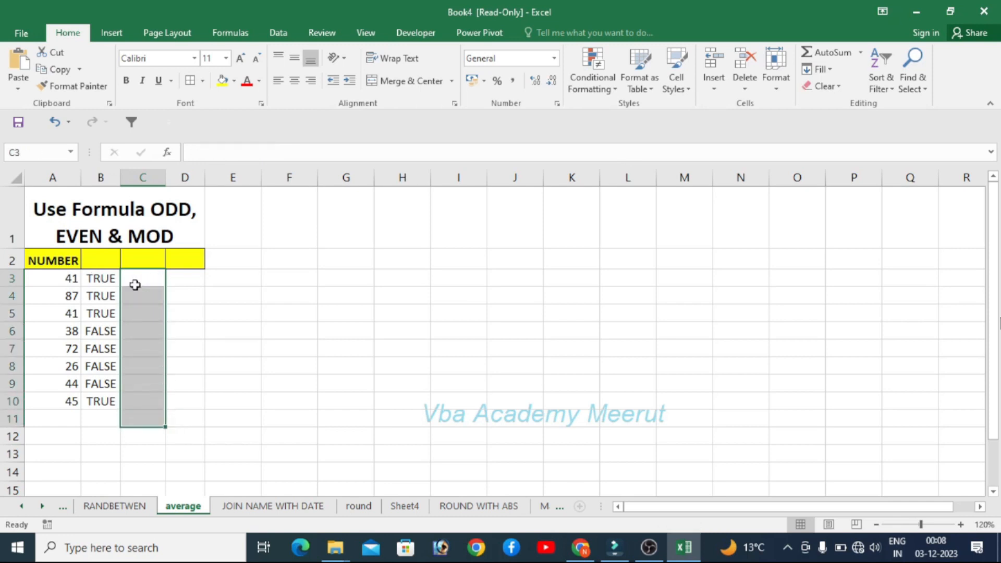
- Change B3's formula to =IF(ISODD(A3)=TRUE,A3,"") and fill it down to row 10
click(99, 276)
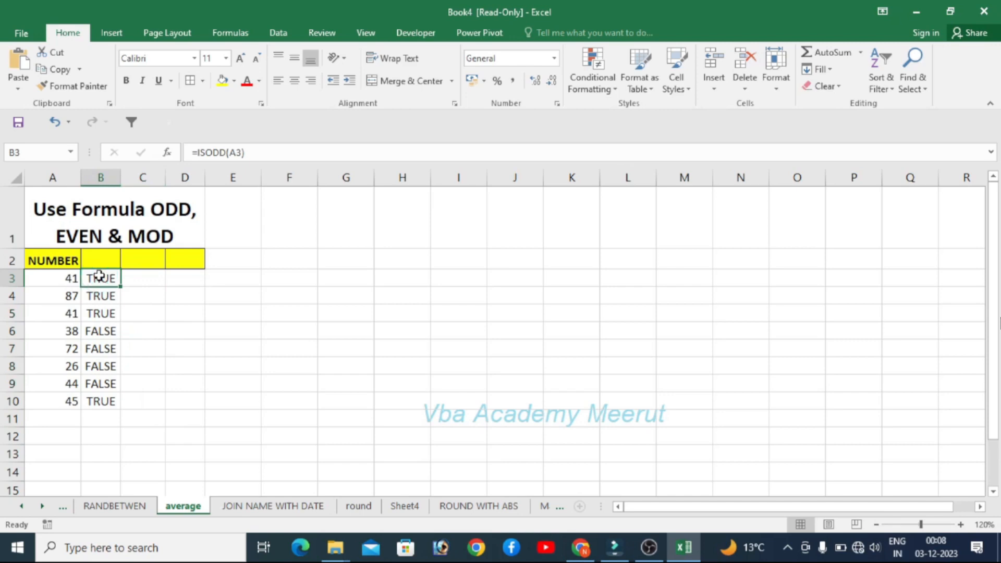
click(199, 152)
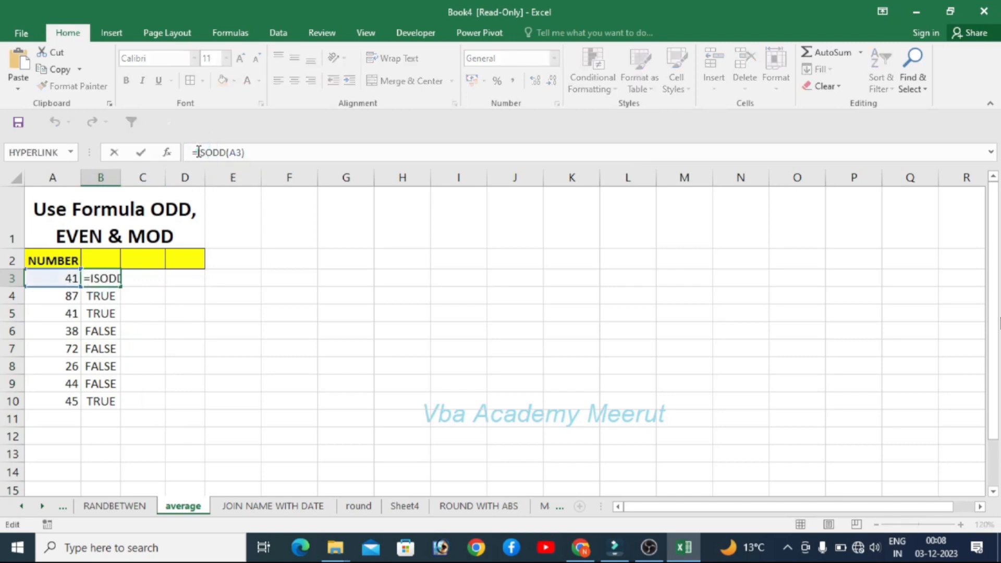
text(IF)
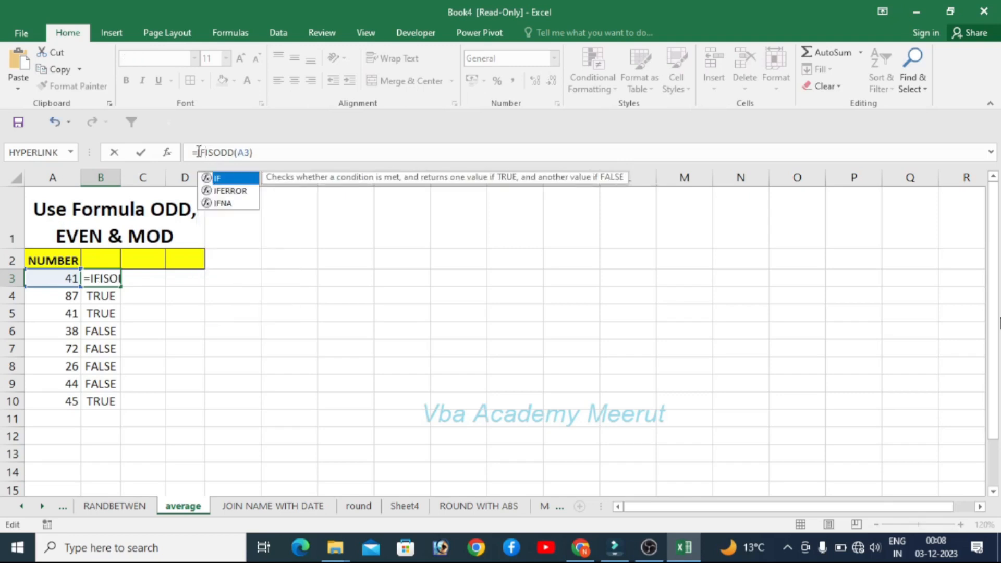
text(()
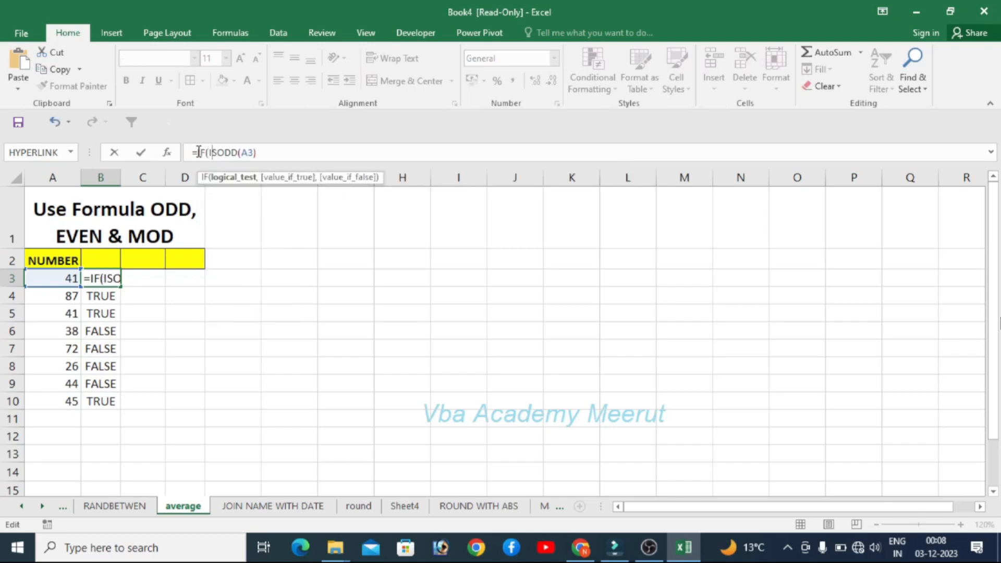
key(Right)
key(Right)
key(Right)
key(Right)
key(Right)
key(Right)
key(Right)
key(Right)
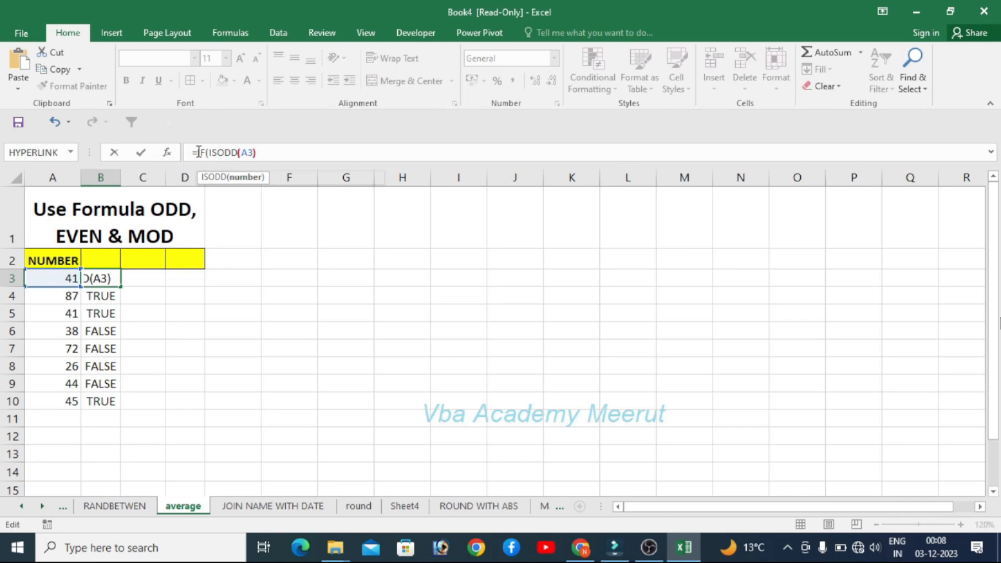
text(=TURE)
key(BackSpace)
key(BackSpace)
key(BackSpace)
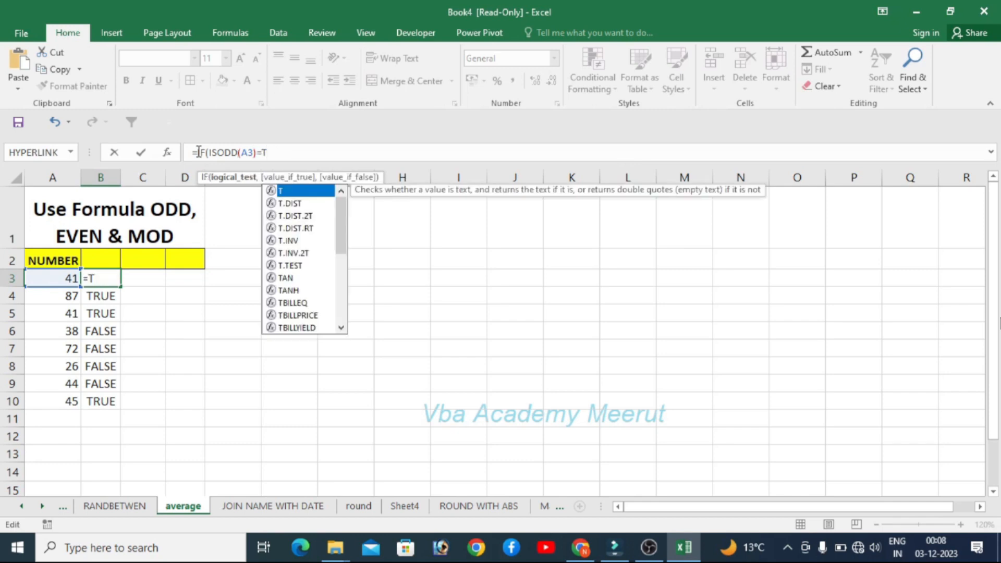
text(RUE,)
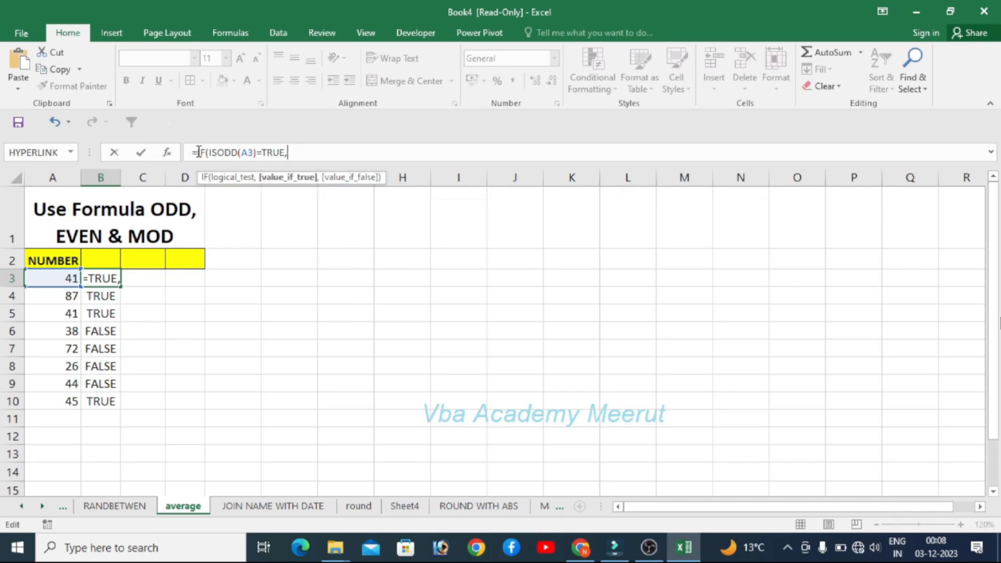
click(64, 276)
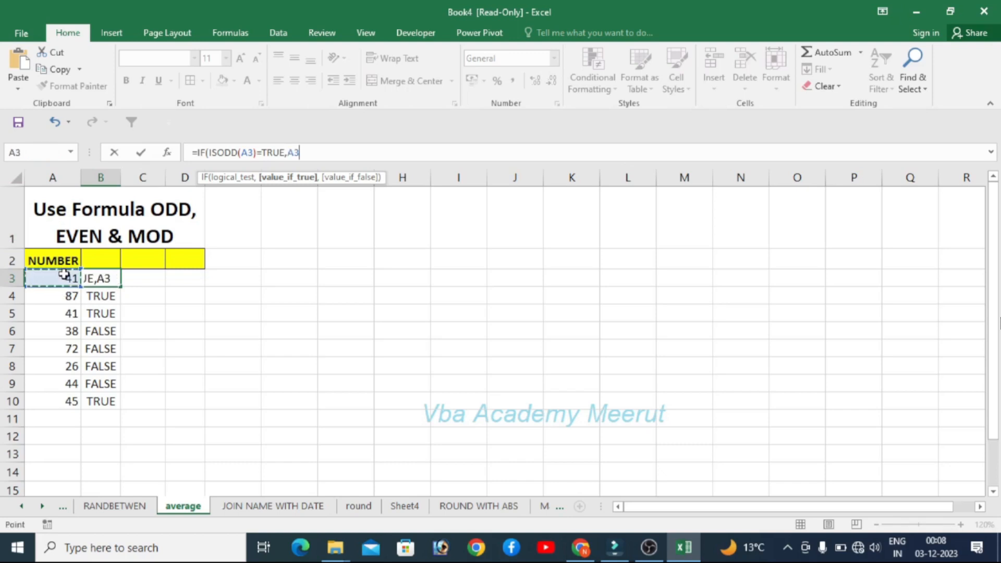
text(,)
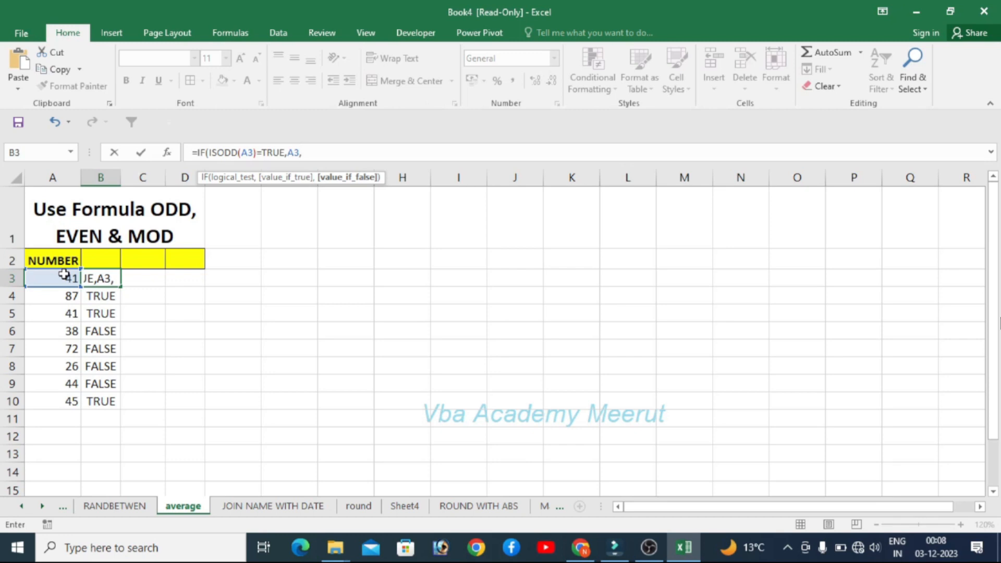
text(""))
key(Return)
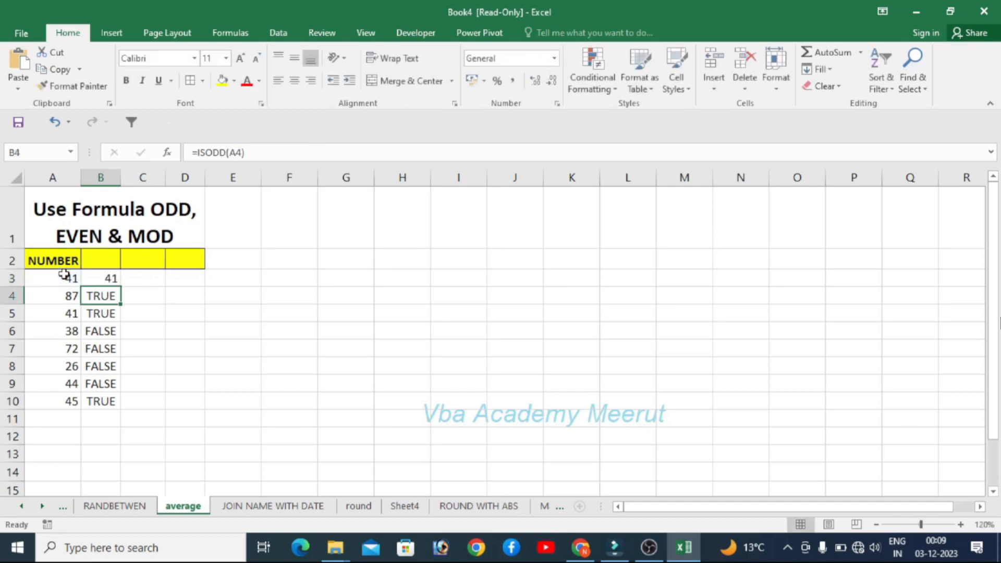
click(98, 281)
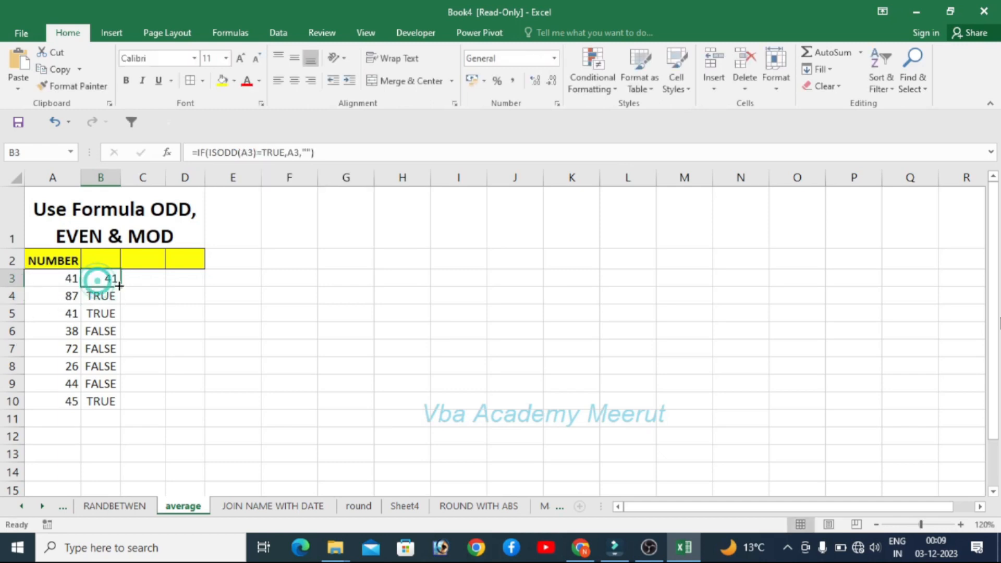
double_click(120, 286)
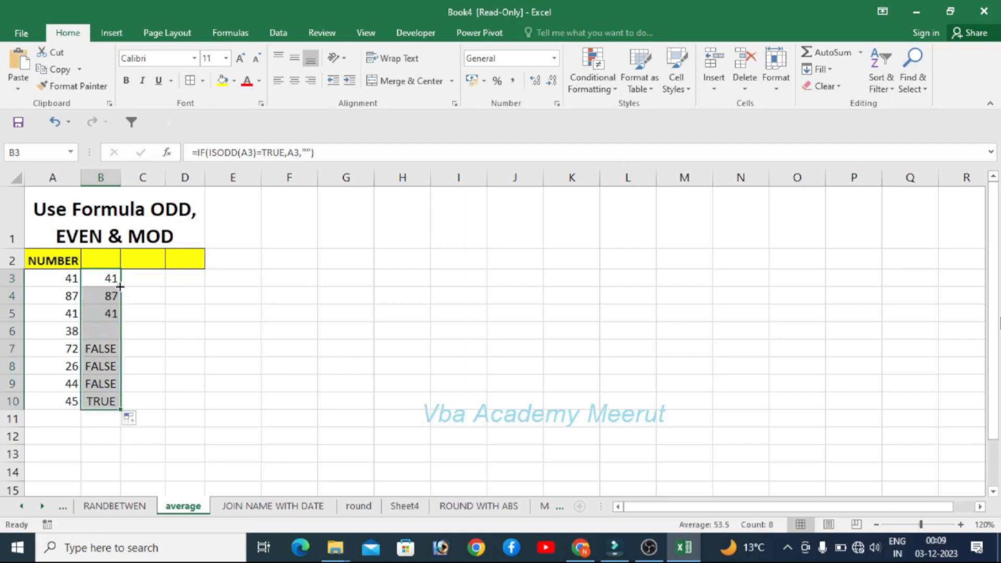
- Enter =SUM(B3:B11) in B11 to total the odd numbers and dismiss the circular reference warning
click(94, 423)
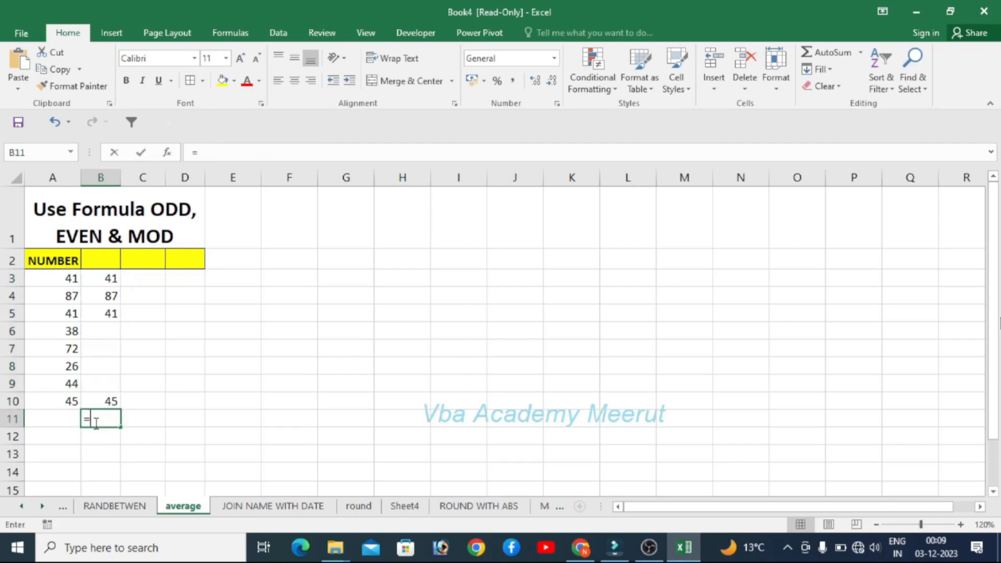
text(=SUM)
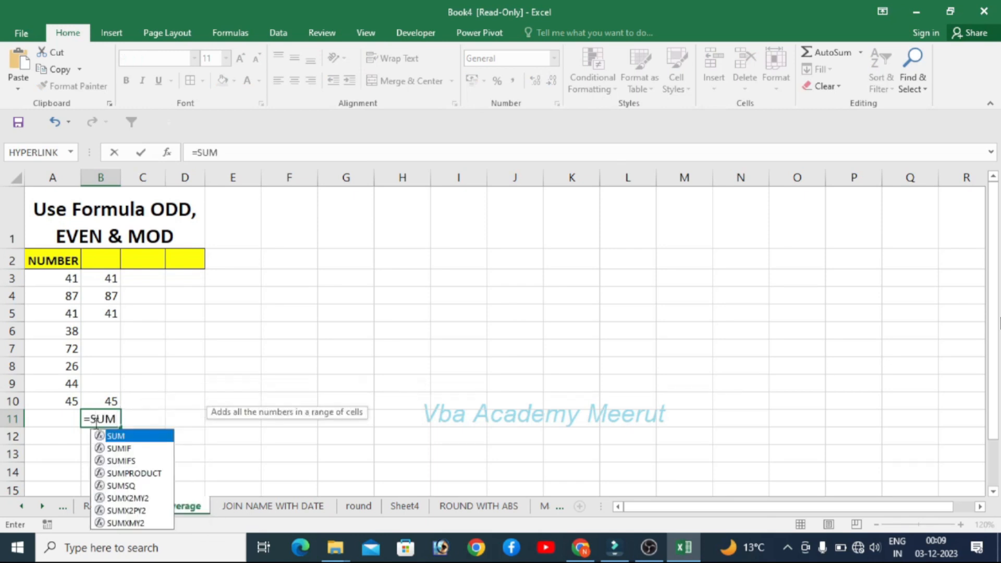
text(()
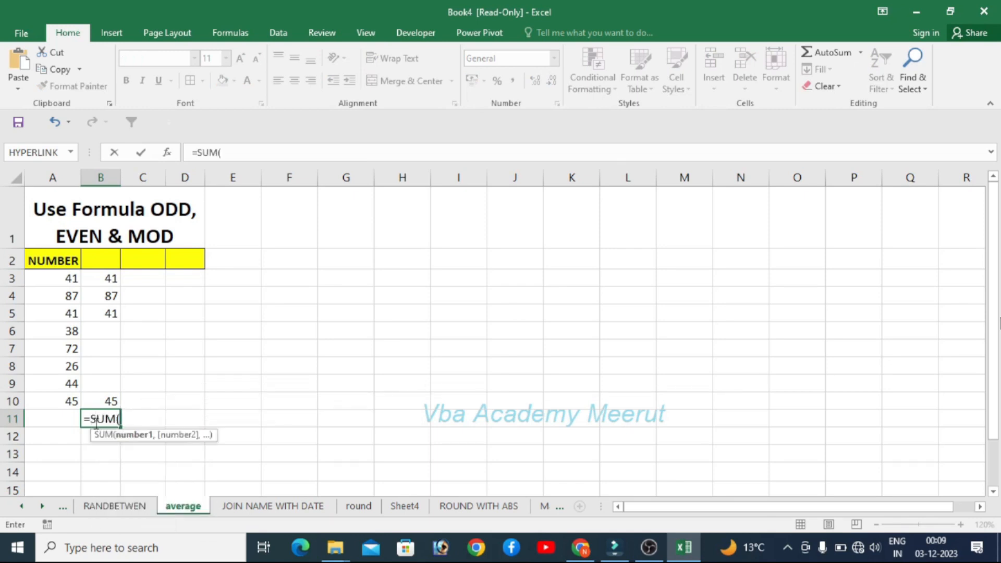
key(shift+Up)
key(ctrl+shift+Up)
key(ctrl+shift+Up)
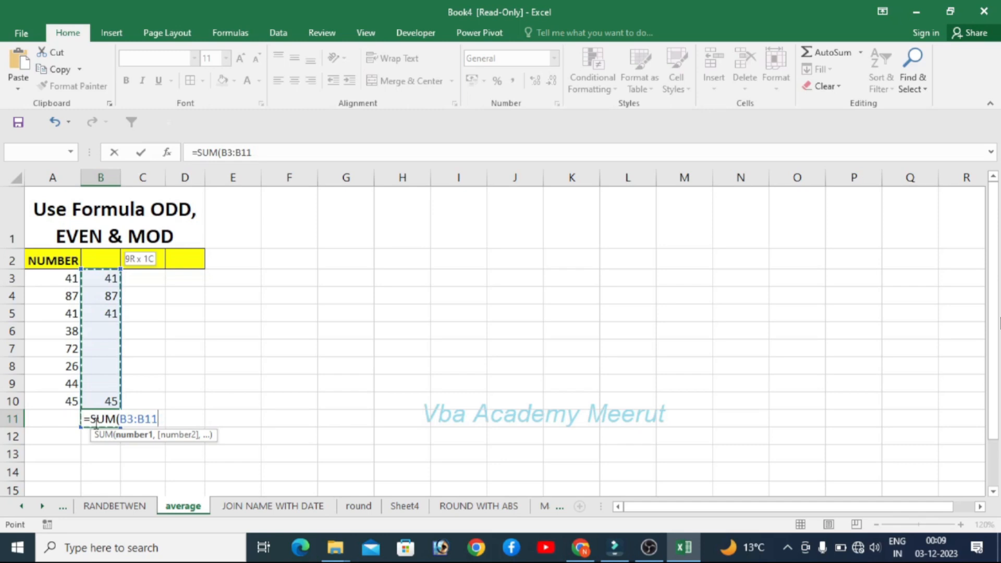
key(Return)
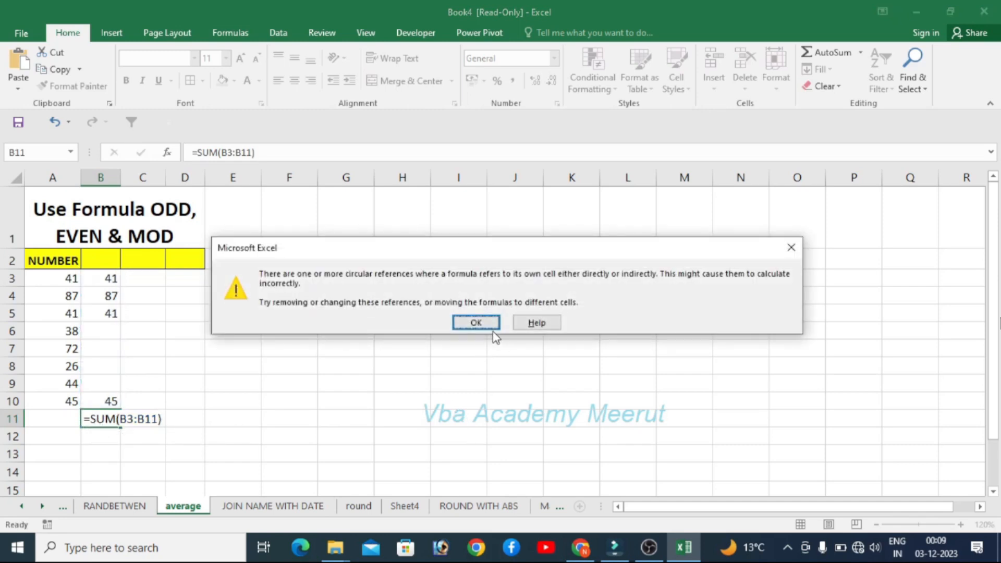
click(476, 323)
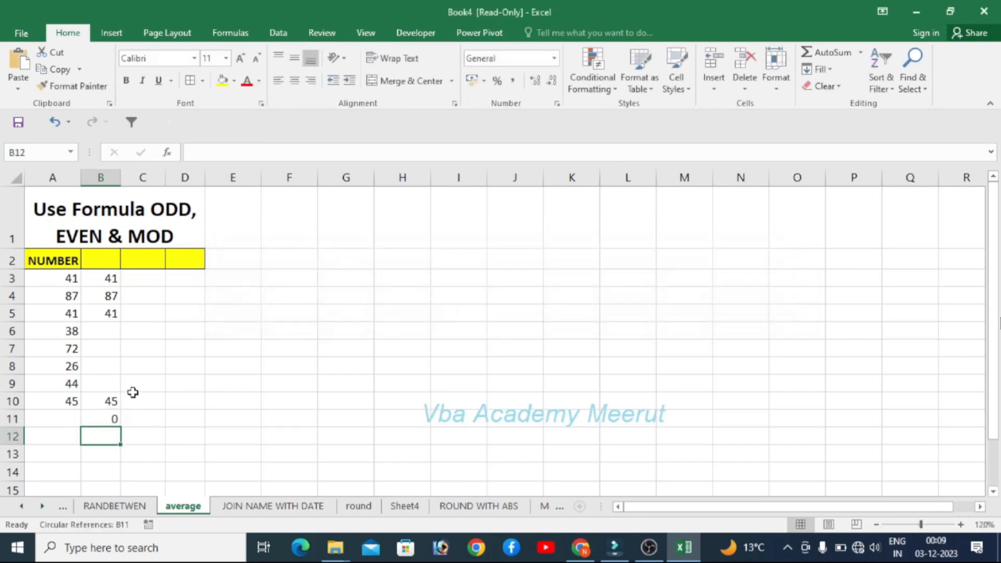
- Correct B11's formula to =SUM(B3:B10) so the range excludes the total cell
click(104, 415)
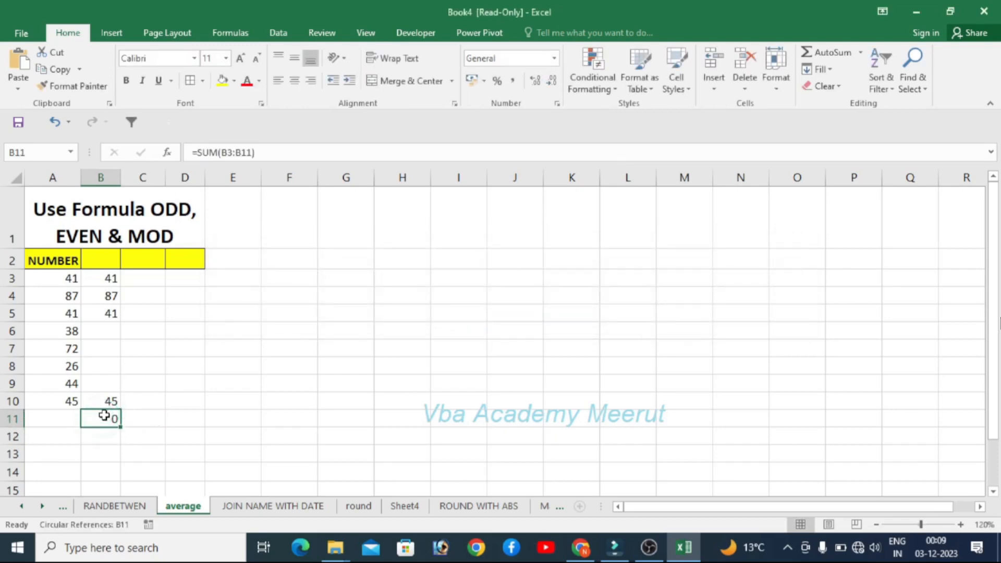
click(252, 152)
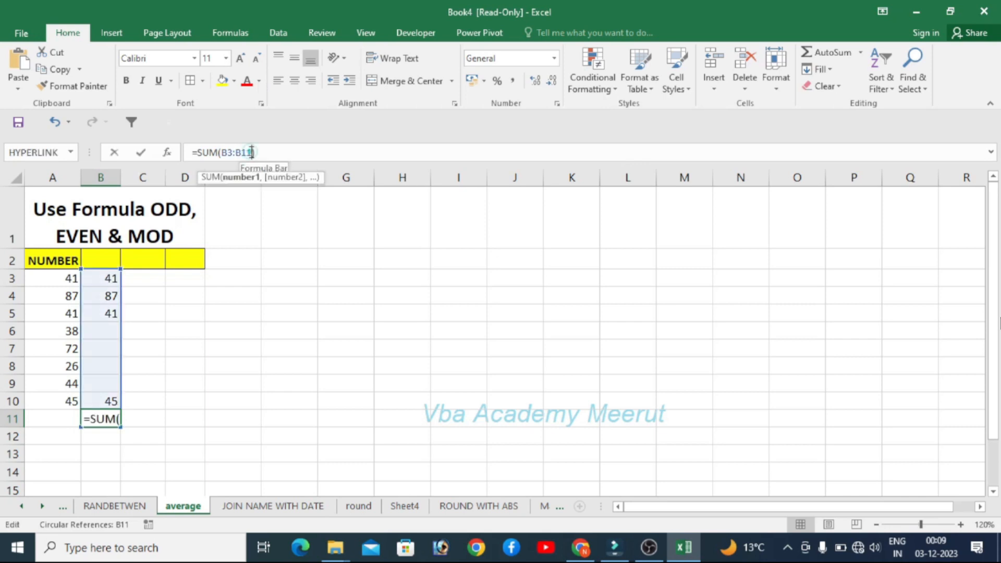
key(BackSpace)
text(0)
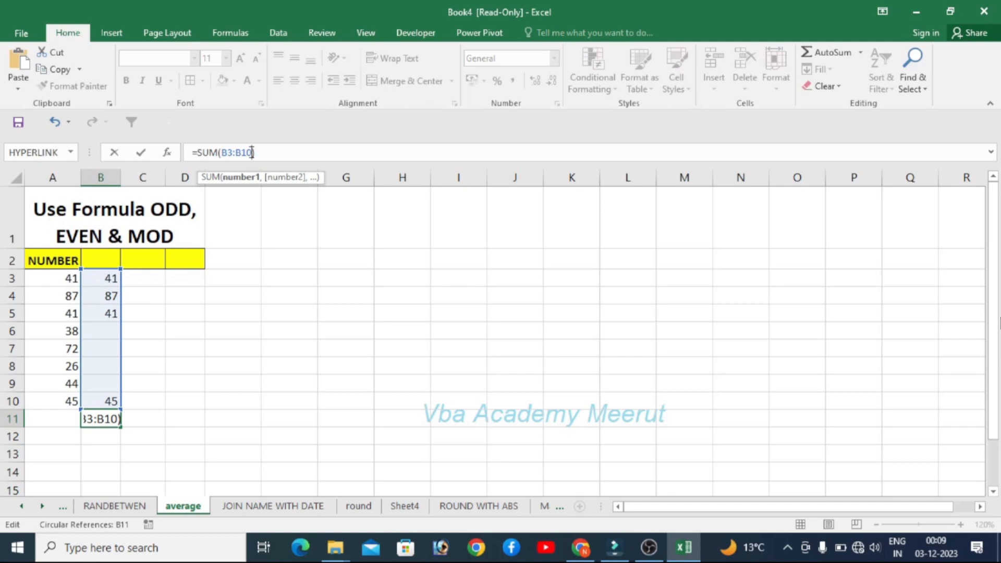
key(Return)
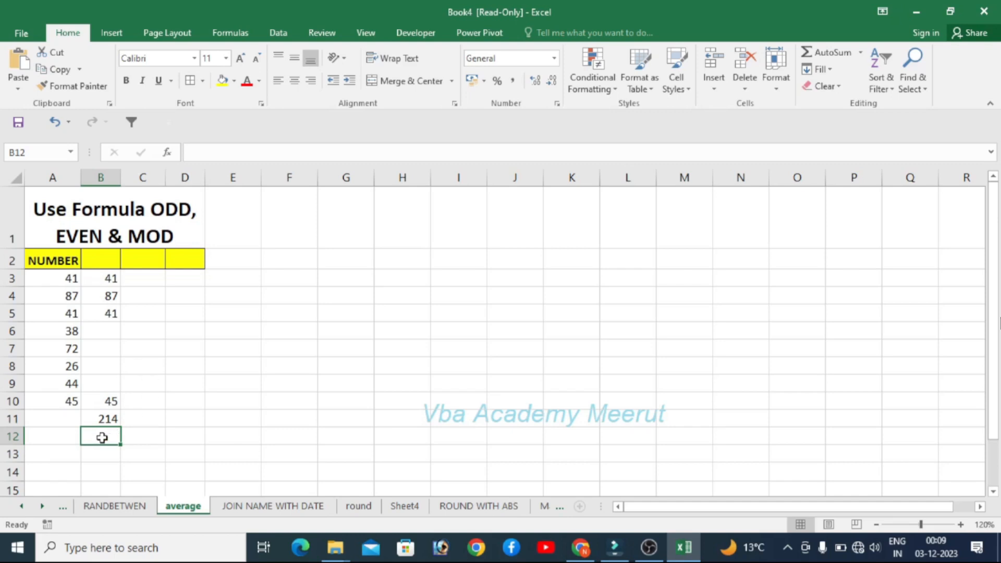
- Inspect the formulas in the total cell B11 and in B3
click(104, 420)
click(106, 418)
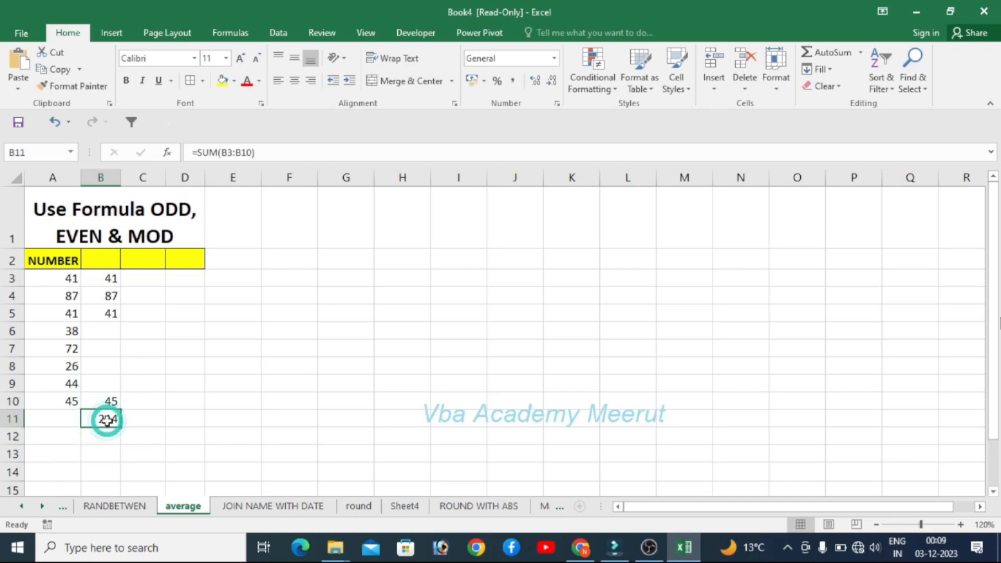
click(147, 272)
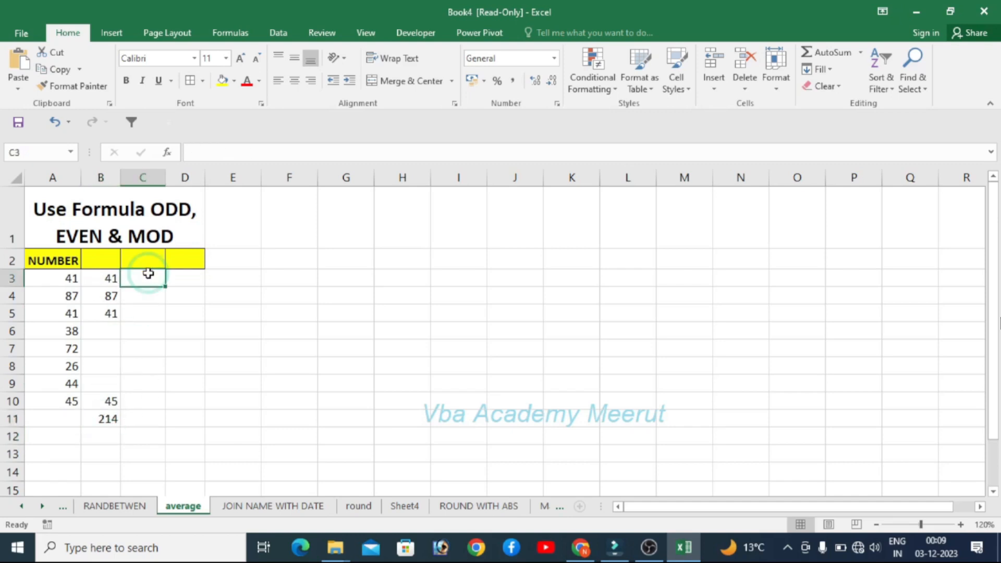
click(96, 281)
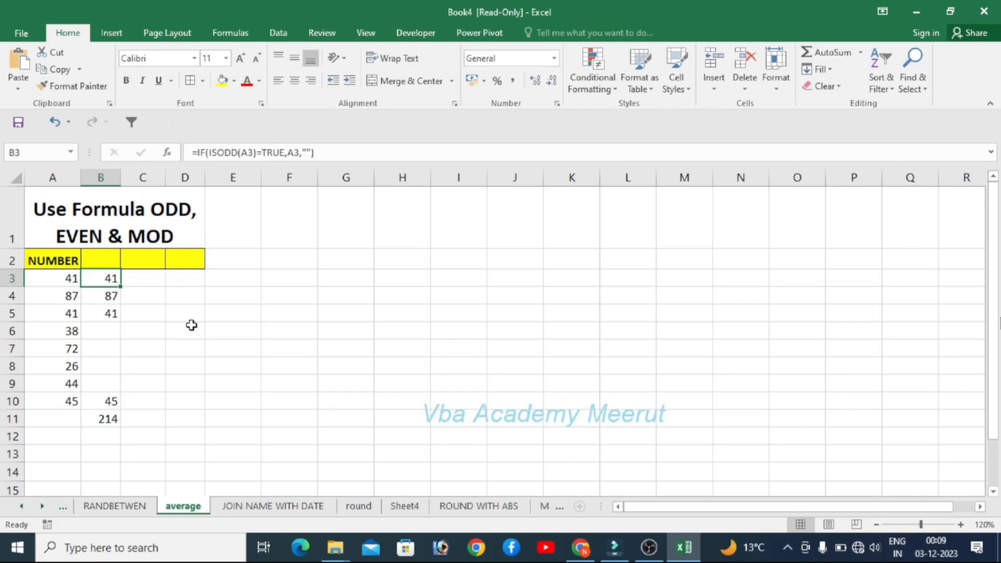